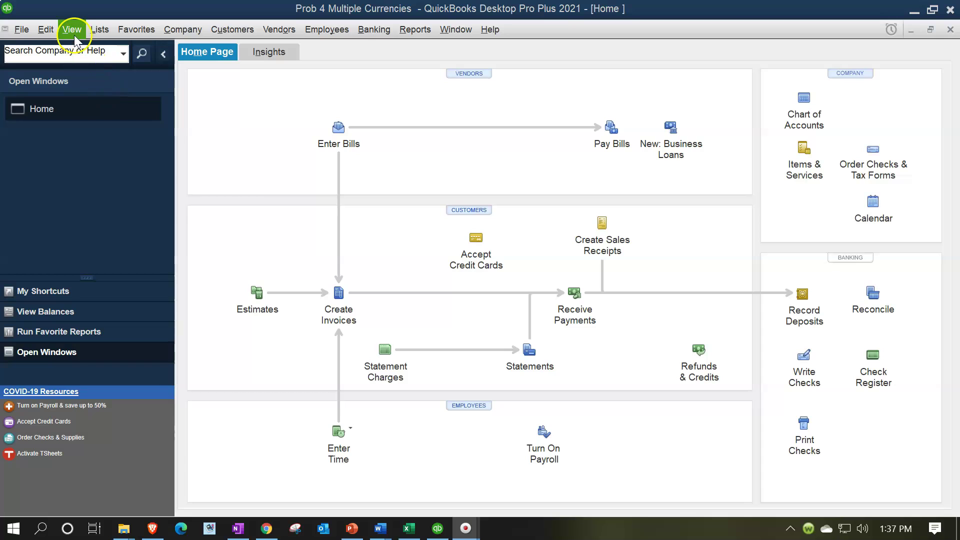
# Step: Show the list of open windows and open the standard Balance Sheet report
pyautogui.click(71, 29)
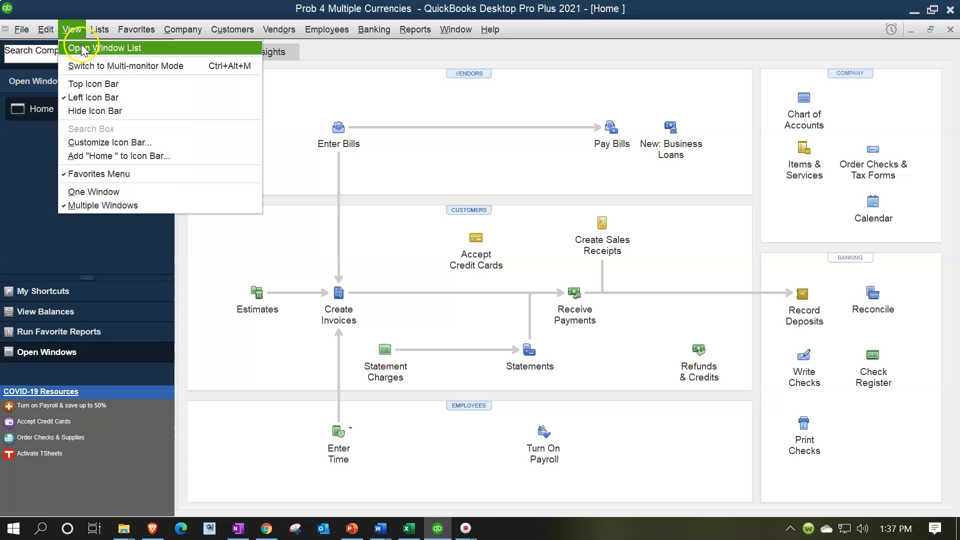
pyautogui.click(82, 49)
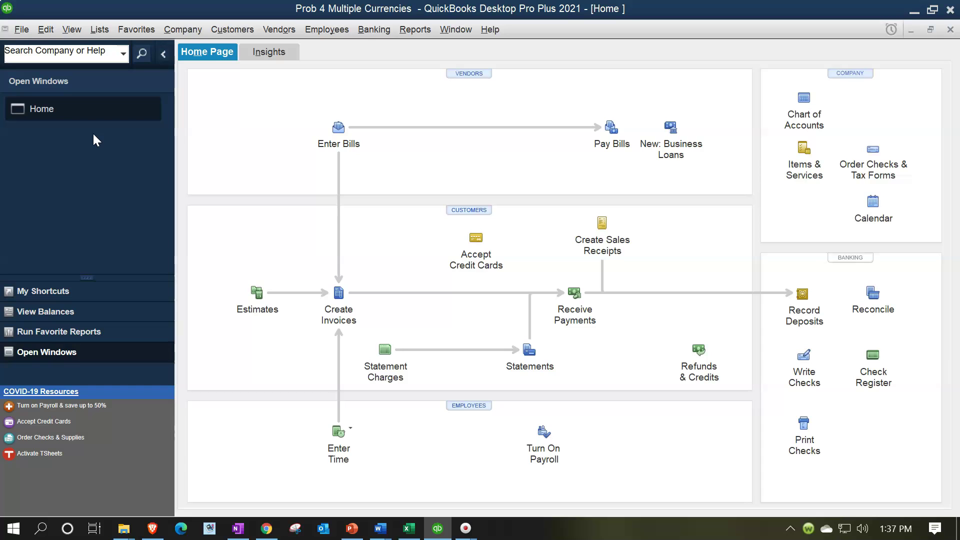
pyautogui.click(409, 31)
pyautogui.moveTo(429, 134)
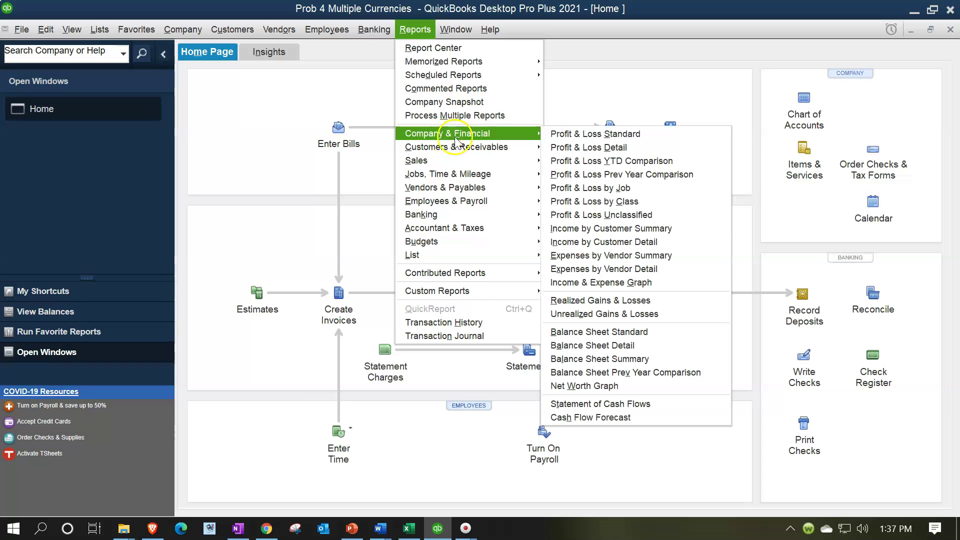
pyautogui.click(615, 327)
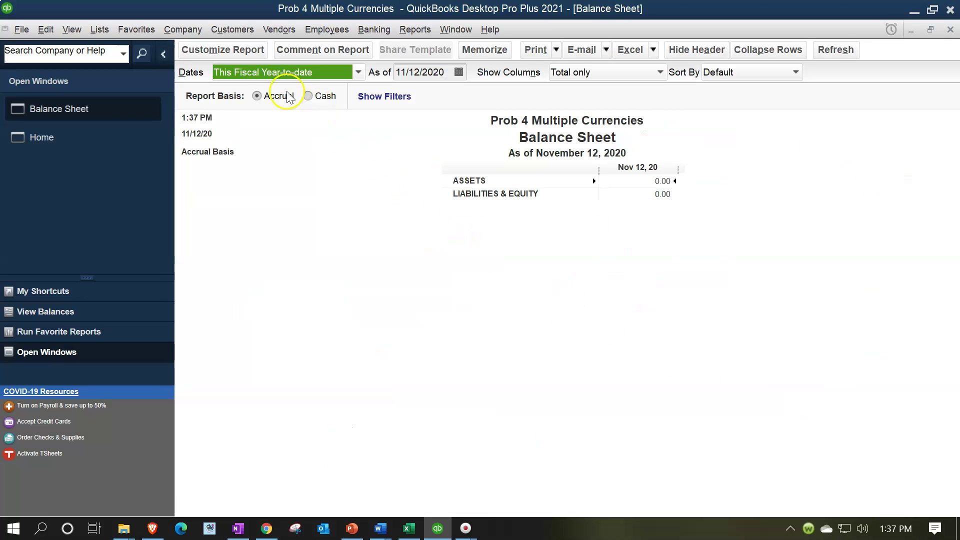
# Step: Customize the Balance Sheet's date range to run from 01/01/2021 to 12/31/2021
pyautogui.click(237, 50)
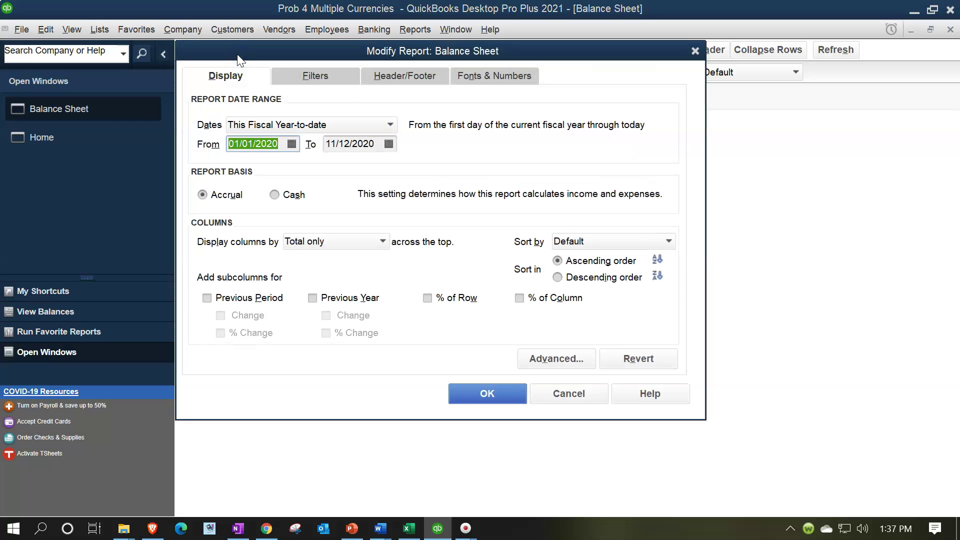
pyautogui.write('01012021')
pyautogui.press('Tab')
pyautogui.write('12/31/2021')
pyautogui.press('Tab')
pyautogui.click(507, 394)
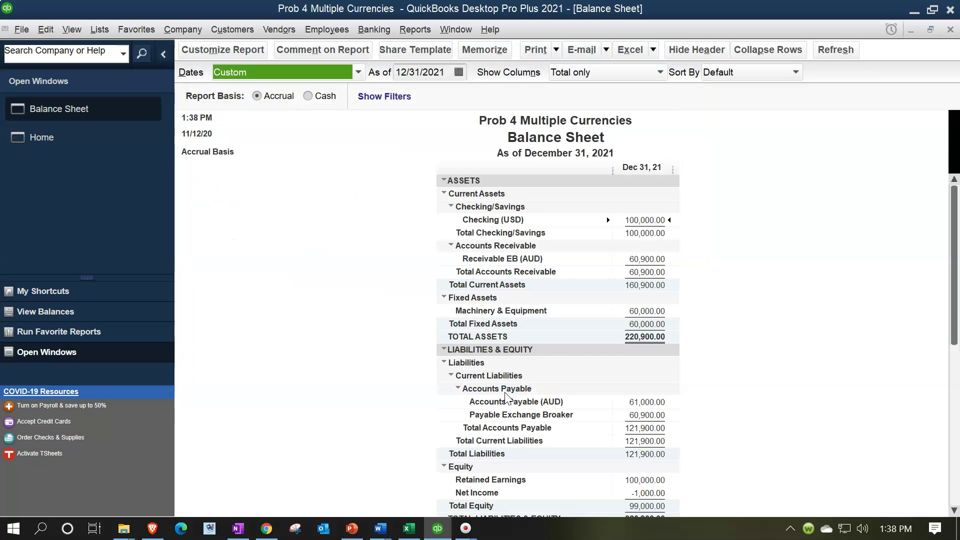
# Step: Review the transactions behind the Accounts Payable (AUD) balance, including the general journal adjustment, and return to the Balance Sheet
pyautogui.click(646, 311)
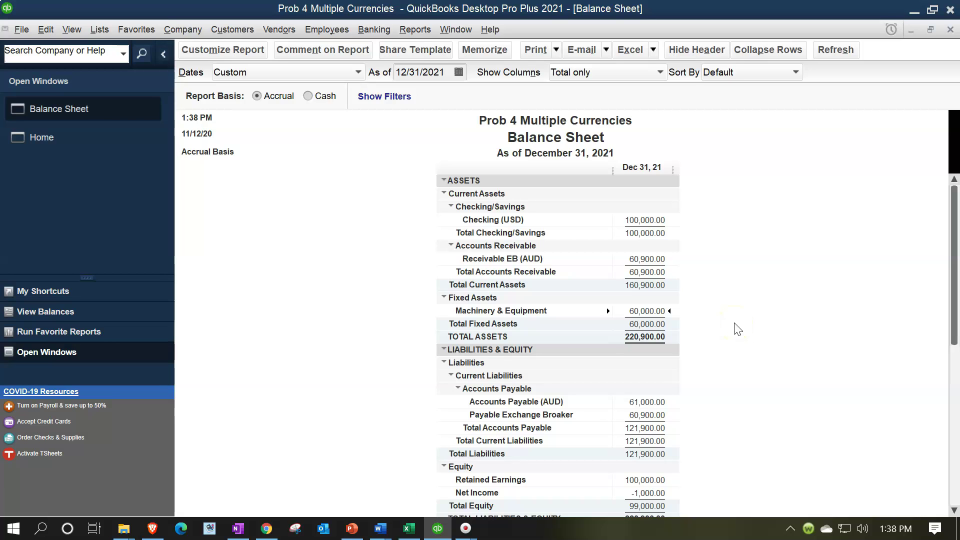
pyautogui.click(650, 402)
pyautogui.doubleClick(651, 402)
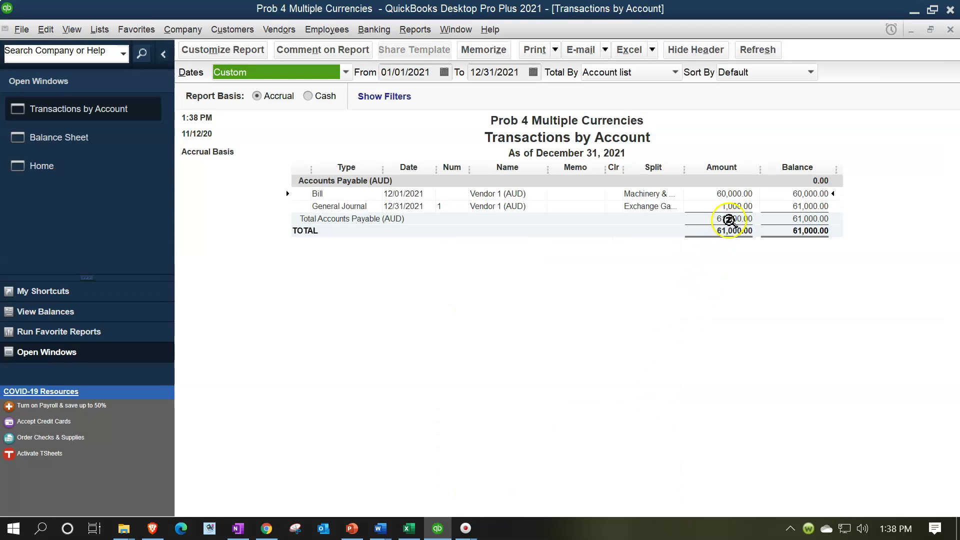
pyautogui.click(734, 206)
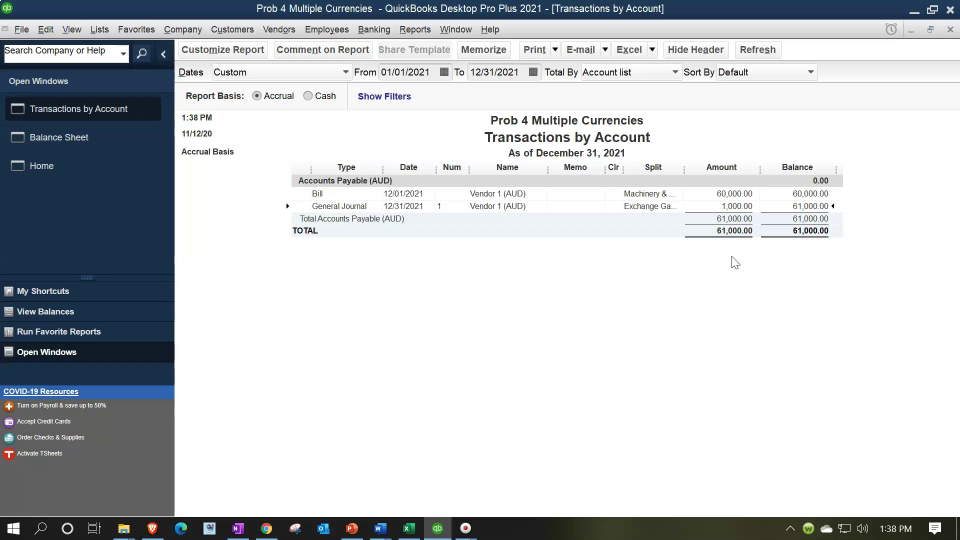
pyautogui.click(950, 32)
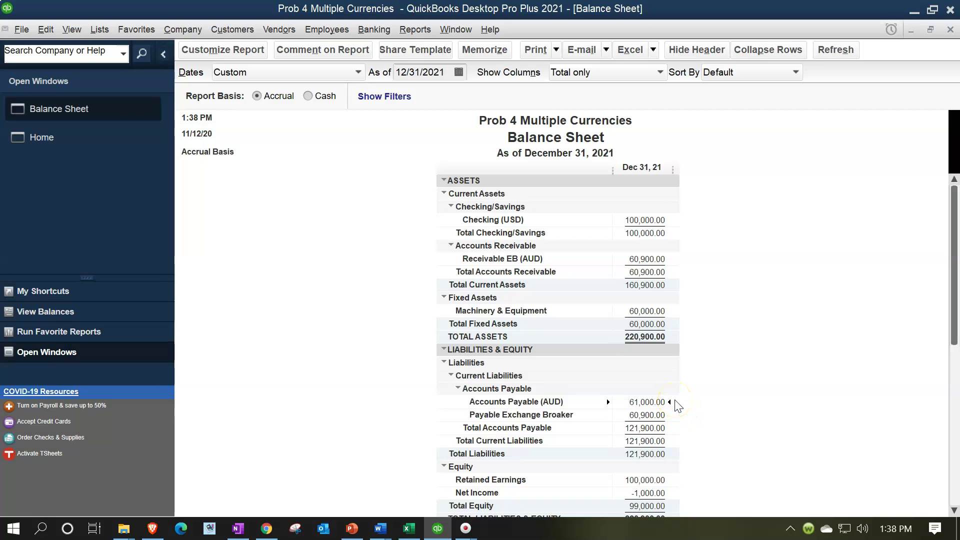
# Step: Switch to the Excel forward contract workbook and remove the yellow fill from cell N7, beside Accounts Payable (AUD) in Year 1
pyautogui.click(649, 258)
pyautogui.click(408, 528)
pyautogui.click(570, 378)
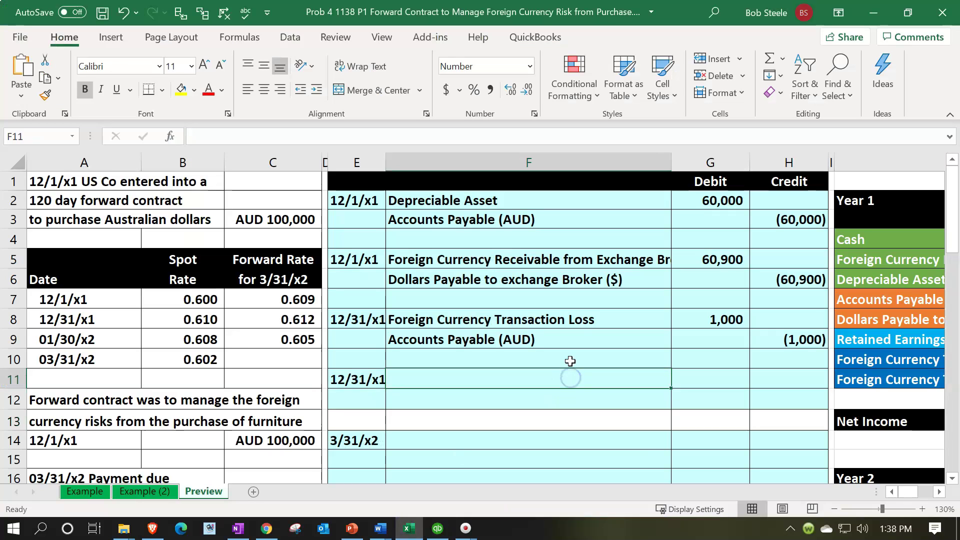
pyautogui.press('Right')
pyautogui.press('Right')
pyautogui.press('Right')
pyautogui.press('Right')
pyautogui.press('Right')
pyautogui.press('Right')
pyautogui.press('Right')
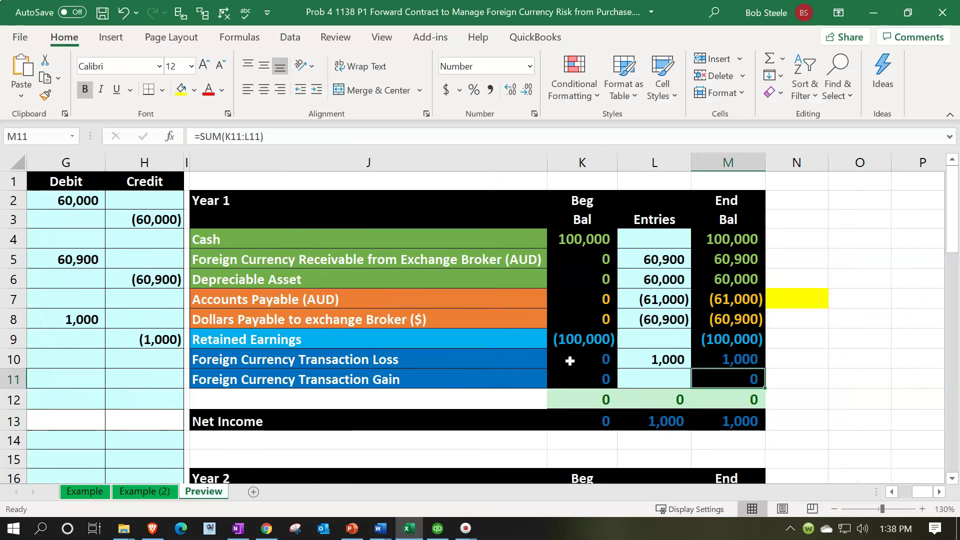
pyautogui.click(784, 299)
pyautogui.rightClick(785, 294)
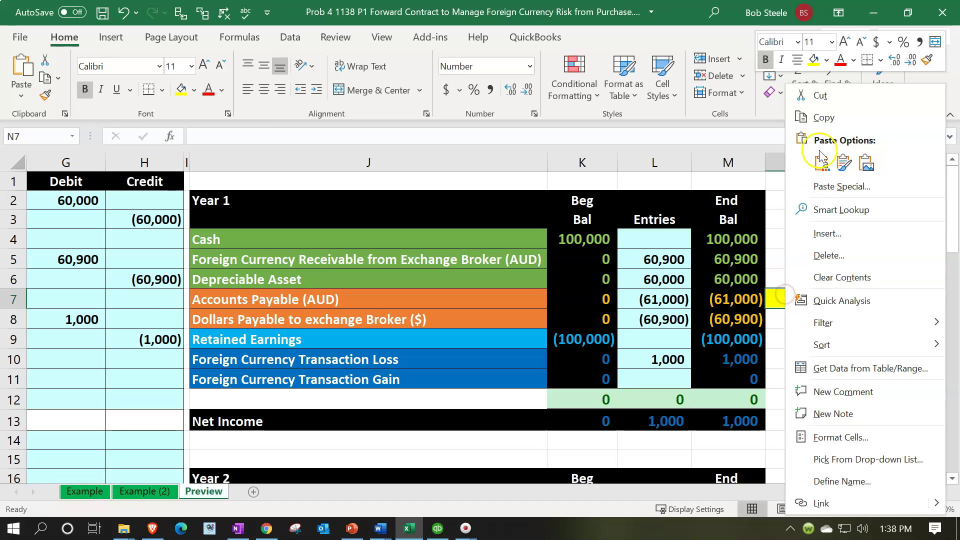
pyautogui.click(827, 59)
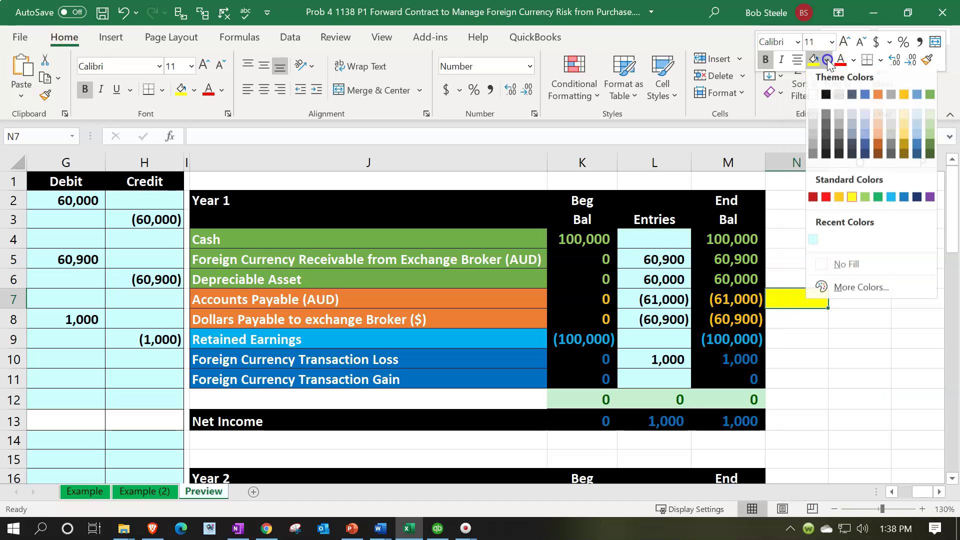
pyautogui.click(826, 265)
pyautogui.click(825, 342)
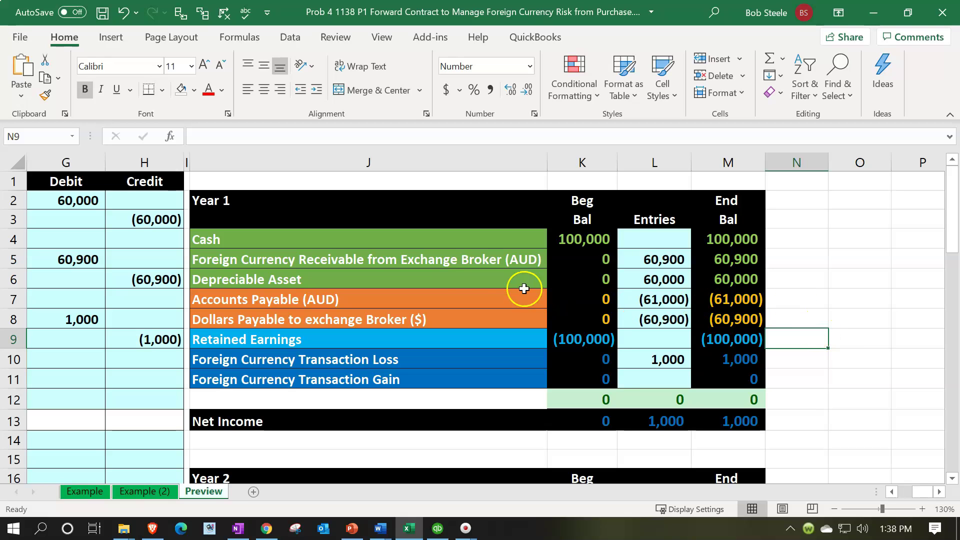
# Step: Fill cell N5 yellow, beside Foreign Currency Receivable from Exchange Broker (AUD) in the Year 1 worksheet
pyautogui.click(783, 255)
pyautogui.rightClick(783, 254)
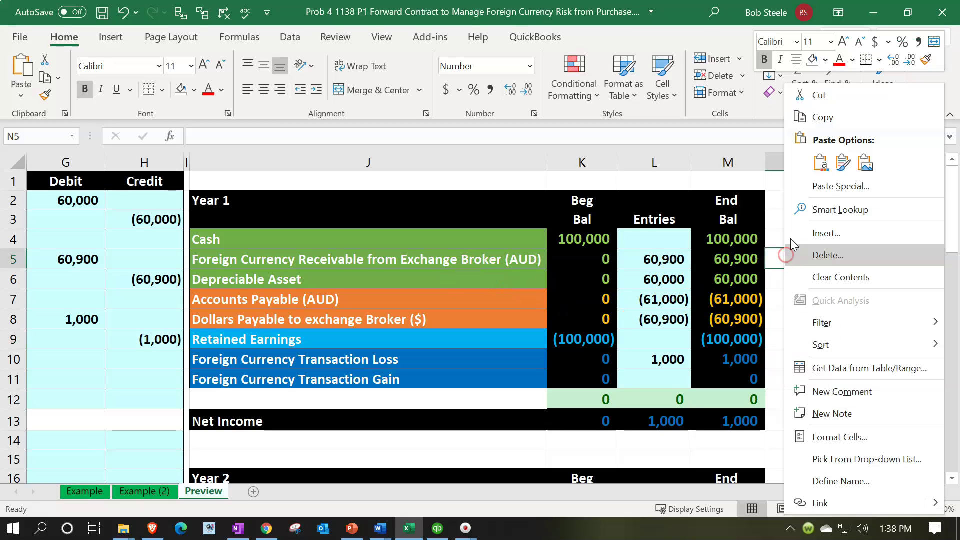
pyautogui.click(825, 60)
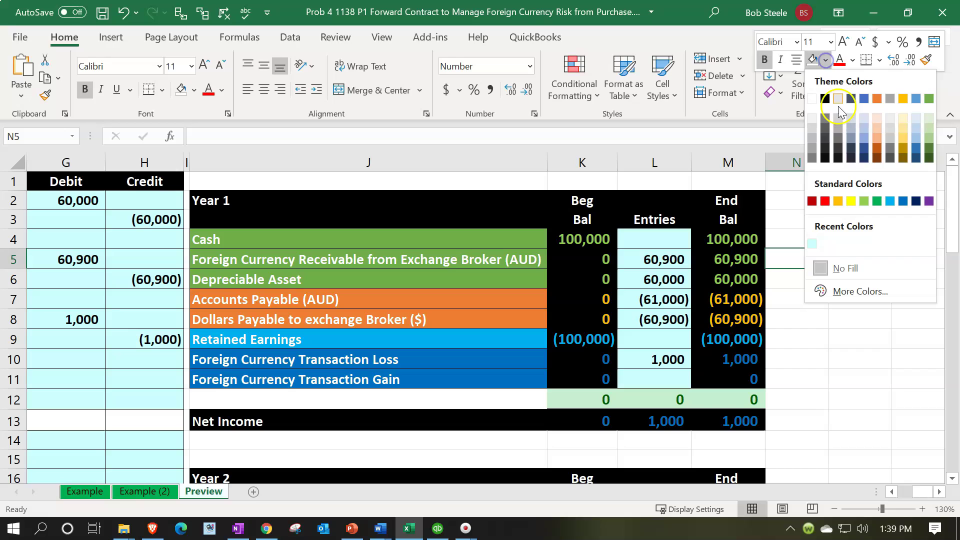
pyautogui.click(851, 201)
pyautogui.click(802, 377)
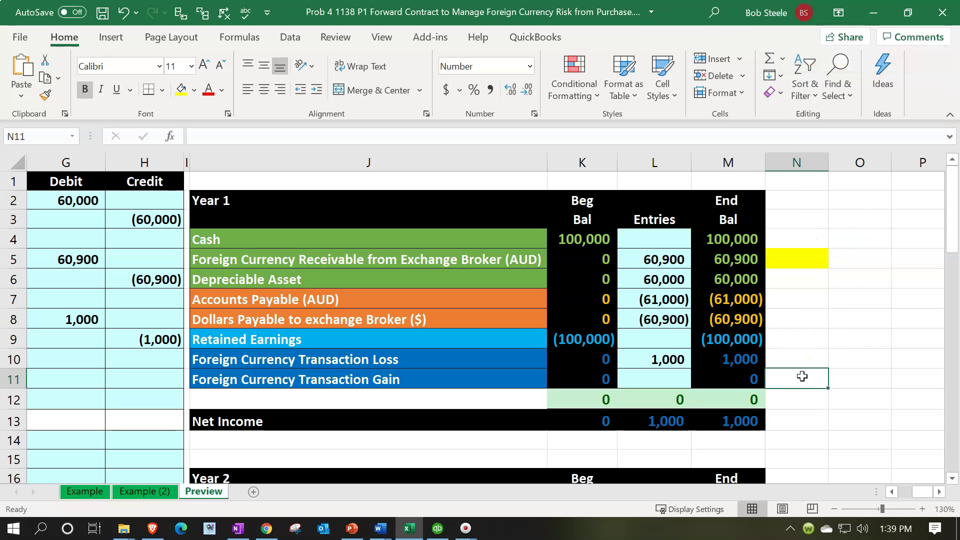
# Step: Open Calculator as a compact overlay beside the exchange rates and multiply 100,000 by the 12/31/x1 forward rate of 0.612
pyautogui.press('Left')
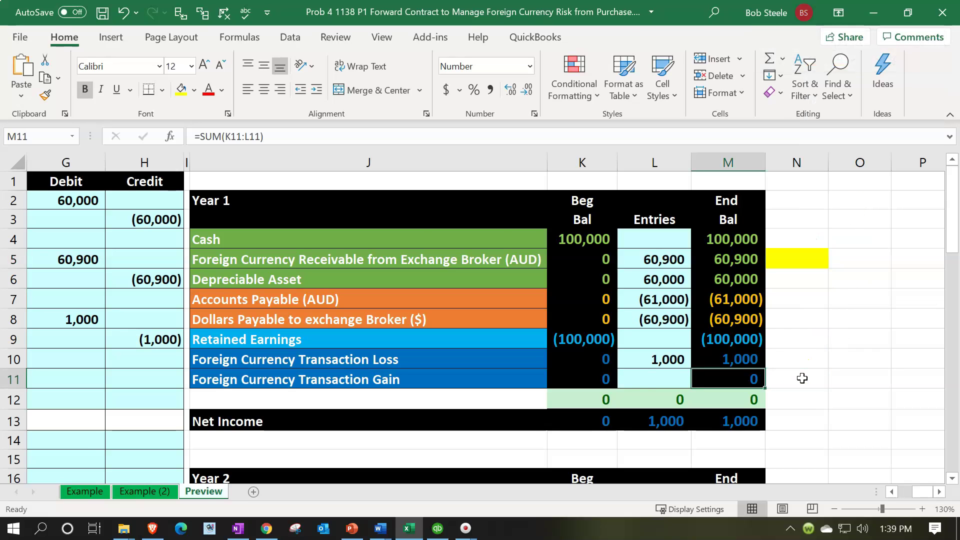
pyautogui.press('Home')
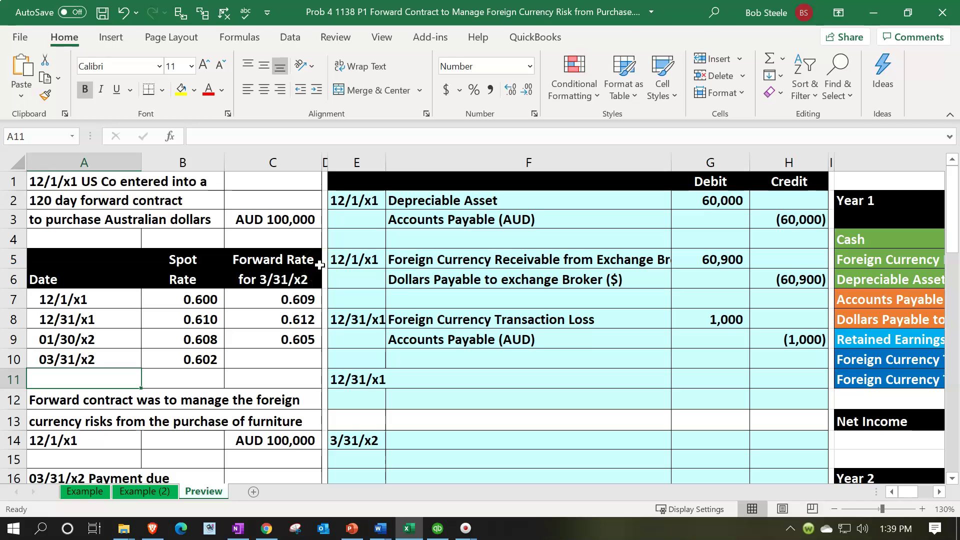
pyautogui.press('XF86Calculator')
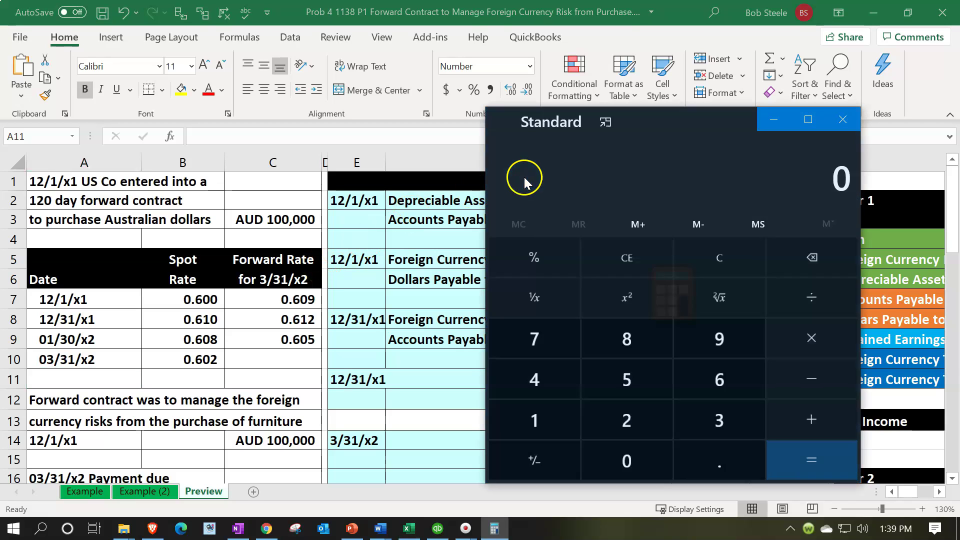
pyautogui.click(610, 142)
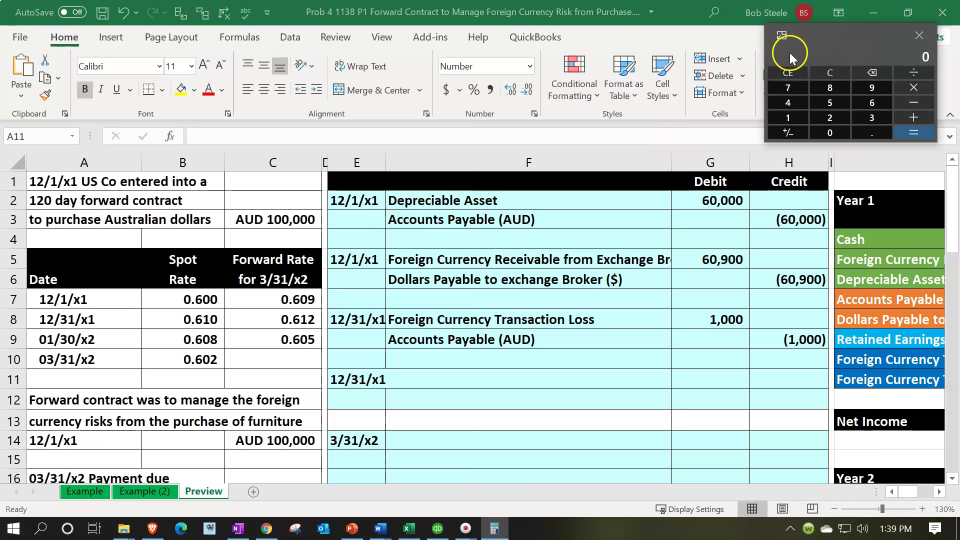
pyautogui.moveTo(821, 39); pyautogui.dragTo(293, 347)
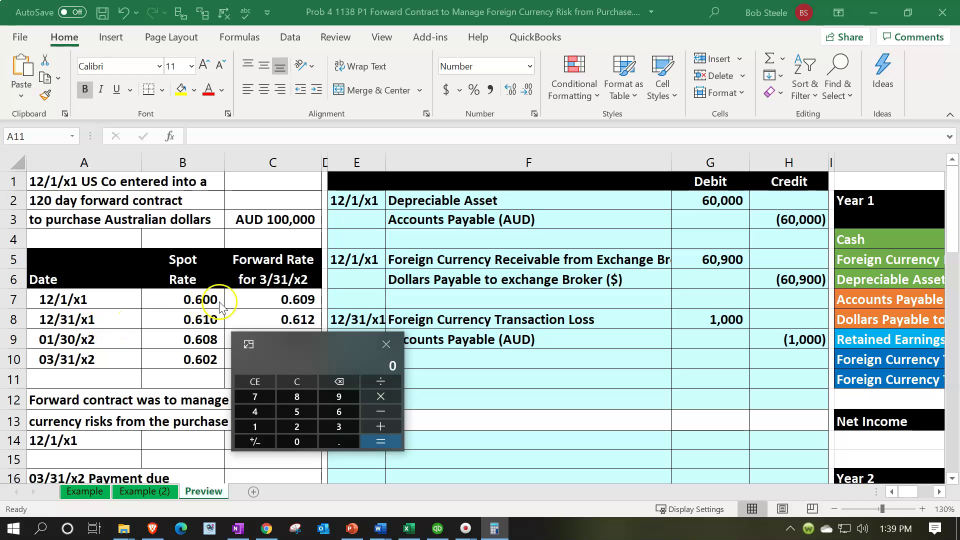
pyautogui.write('1000000')
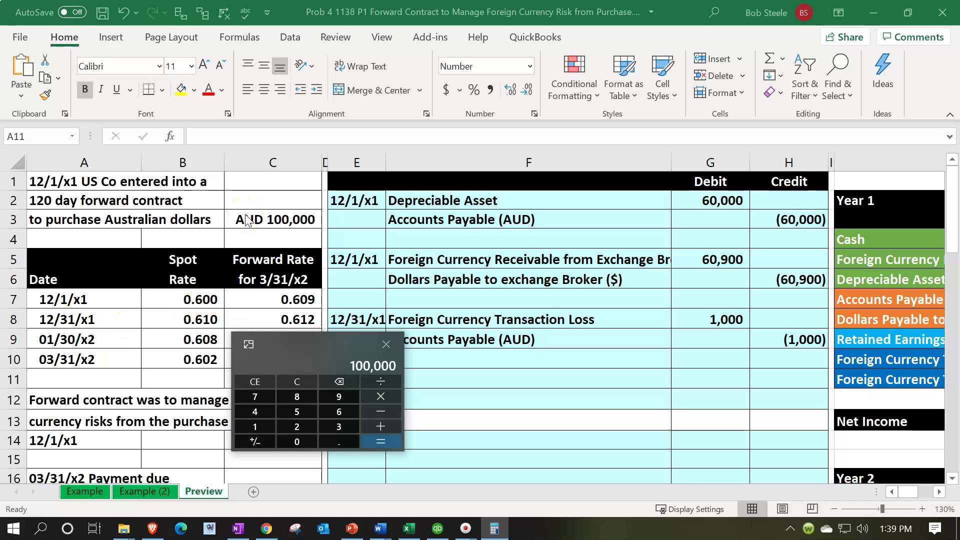
pyautogui.write('*')
pyautogui.write('0.612')
pyautogui.press('Return')
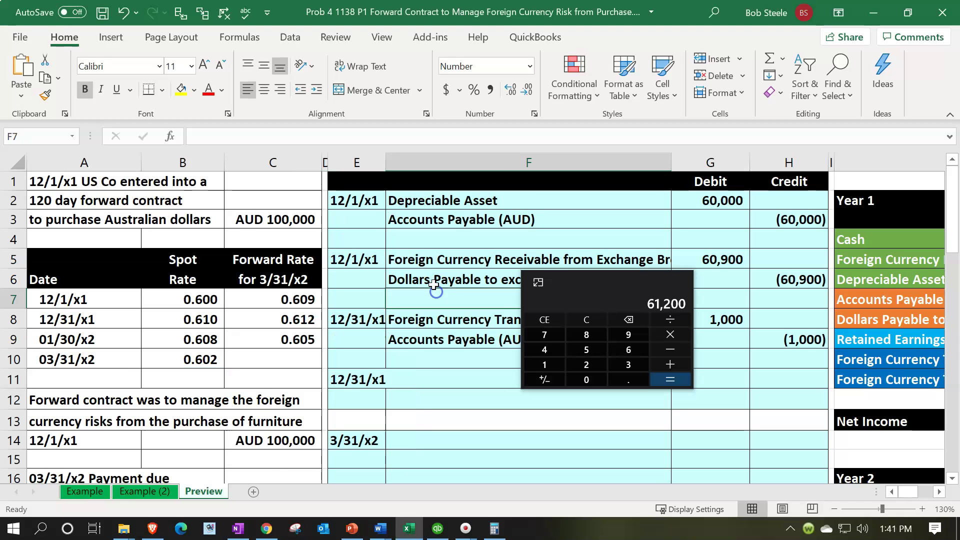
# Step: Subtract the foreign currency receivable's recorded balance of 60,900 from the calculator result, keeping the Year 1 trial balance in view
pyautogui.press('Right')
pyautogui.press('Right')
pyautogui.press('Right')
pyautogui.press('Right')
pyautogui.press('Right')
pyautogui.press('Right')
pyautogui.press('Right')
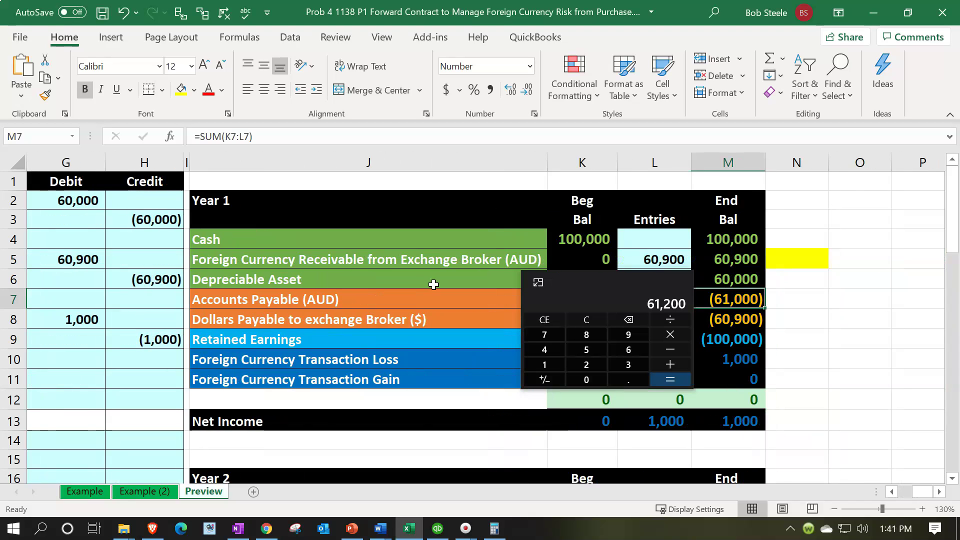
pyautogui.moveTo(606, 290); pyautogui.dragTo(717, 285)
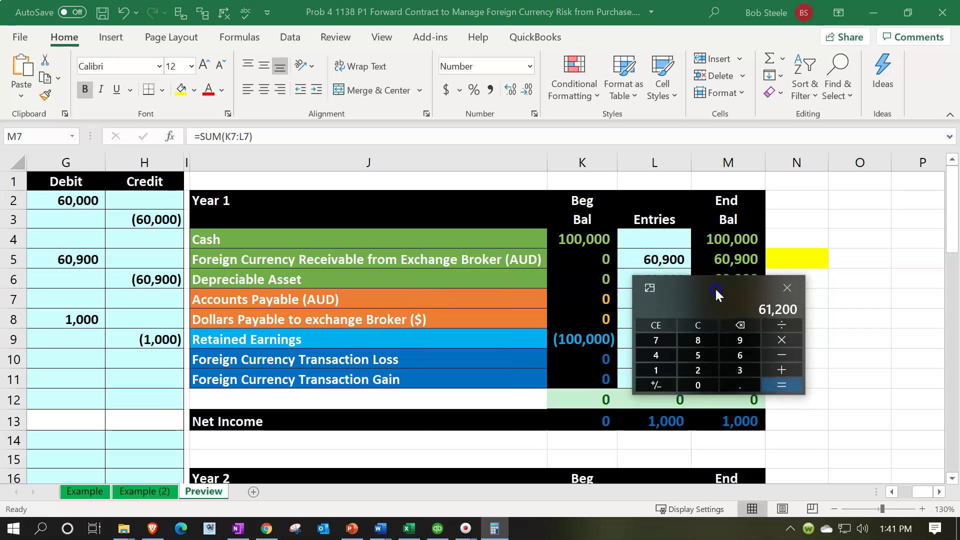
pyautogui.click(775, 344)
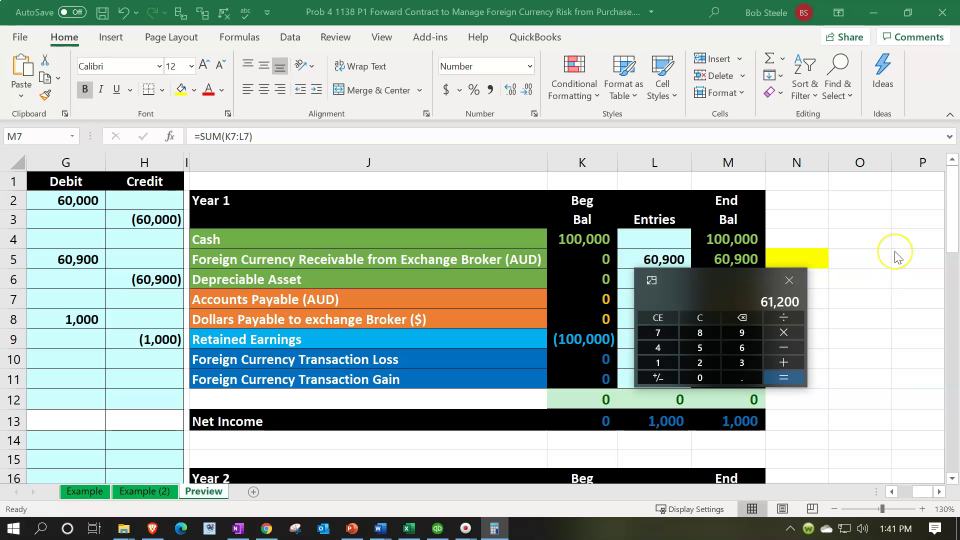
pyautogui.write('60,900')
pyautogui.press('Return')
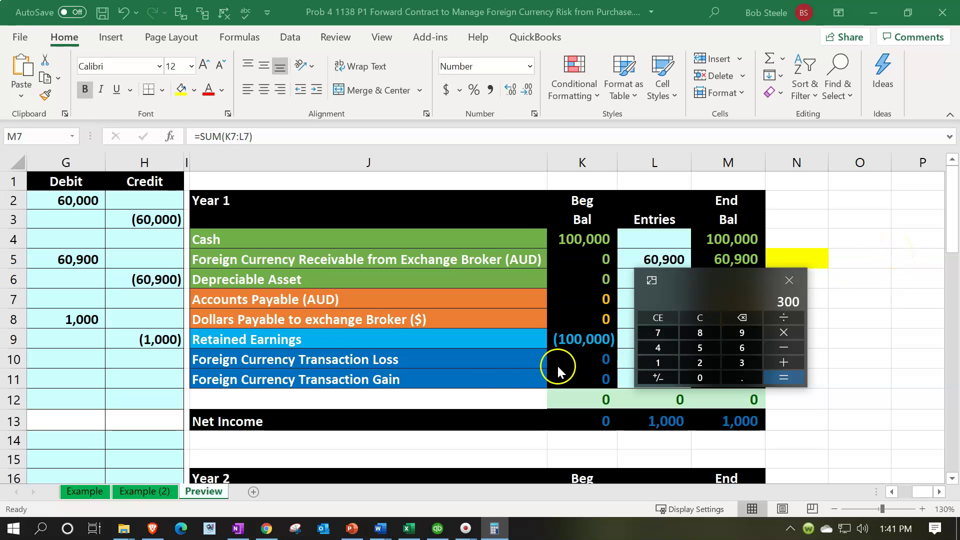
# Step: Compare the 12/1/x1 and 12/31/x1 forward rates in the exchange-rate table and move the calculator clear of the journal entries
pyautogui.click(390, 398)
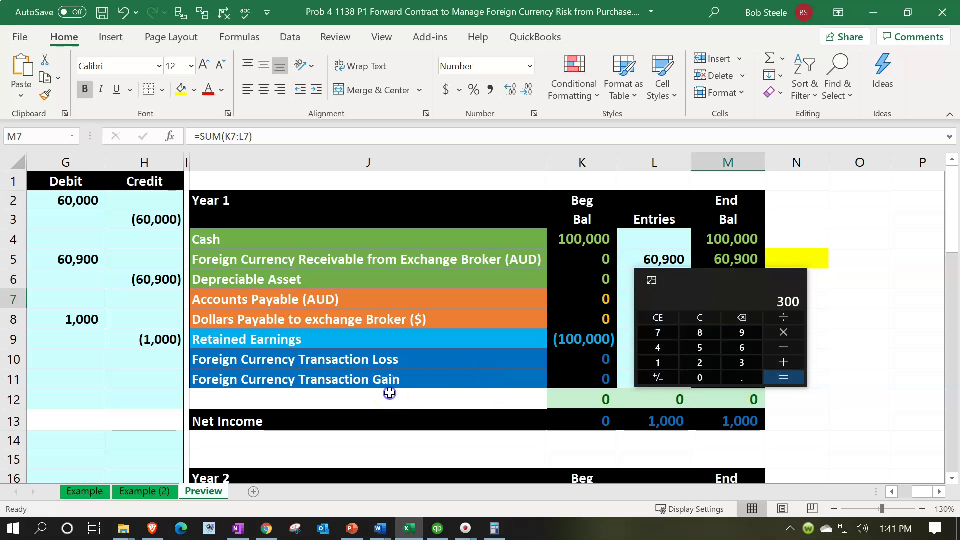
pyautogui.click(391, 394)
pyautogui.press('Left')
pyautogui.press('Left')
pyautogui.press('Left')
pyautogui.press('Left')
pyautogui.press('Left')
pyautogui.press('Left')
pyautogui.press('Left')
pyautogui.press('Left')
pyautogui.press('Left')
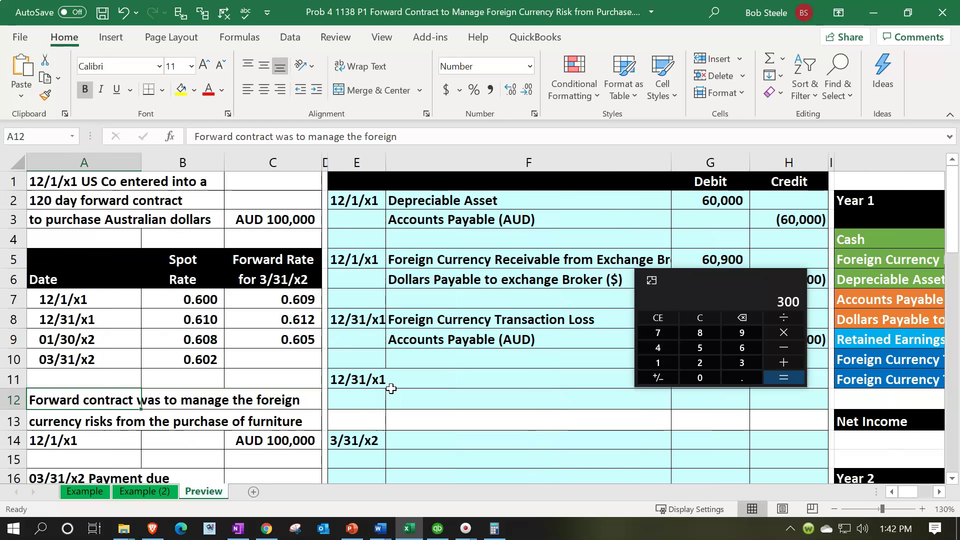
pyautogui.click(277, 302)
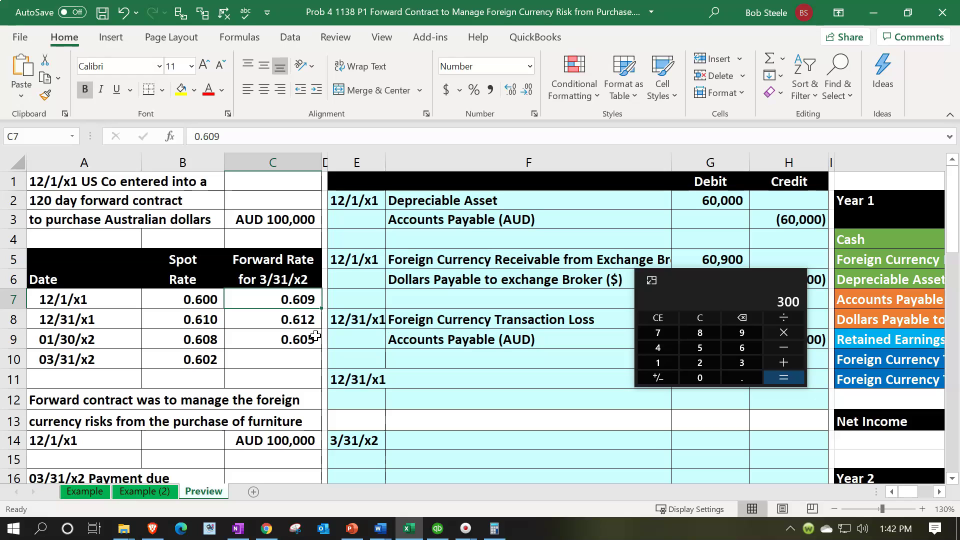
pyautogui.press('Down')
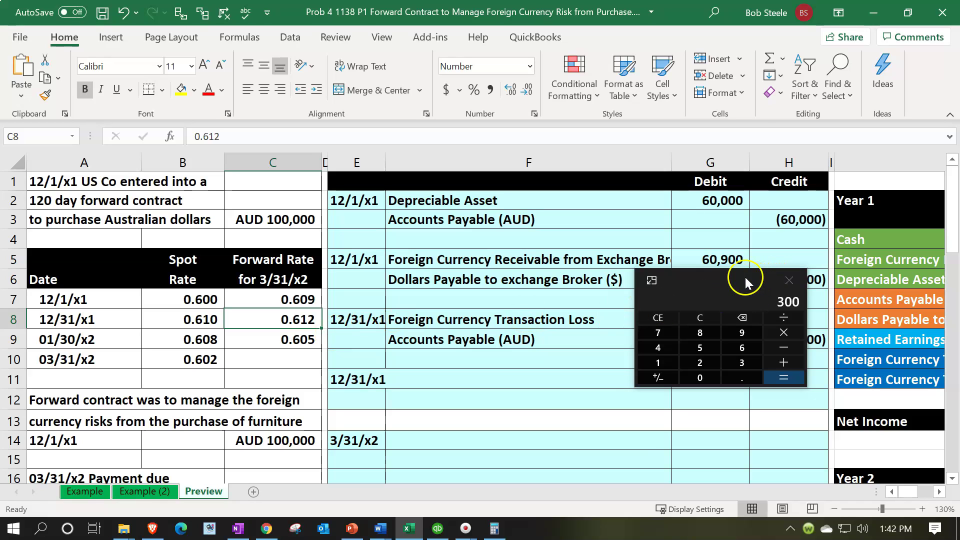
pyautogui.moveTo(742, 278); pyautogui.dragTo(669, 0)
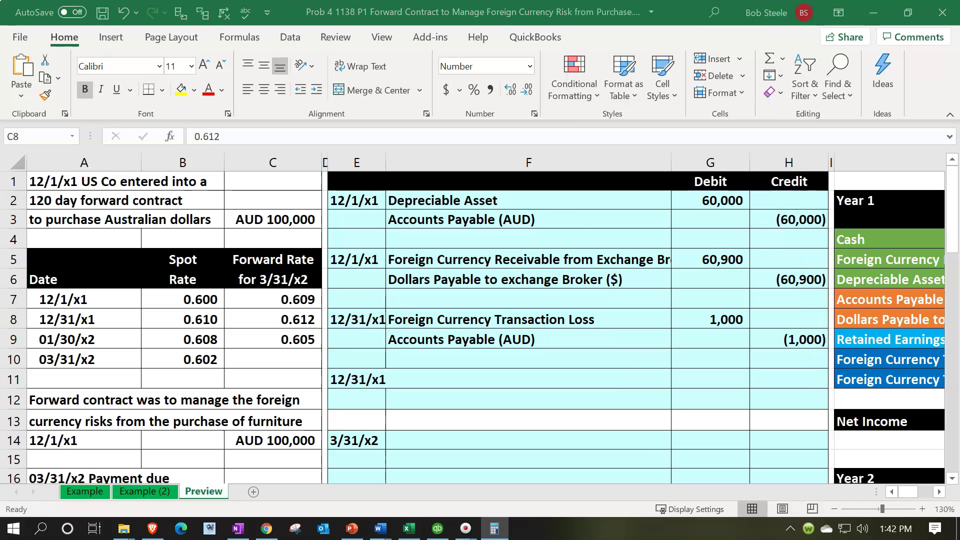
pyautogui.click(670, 300)
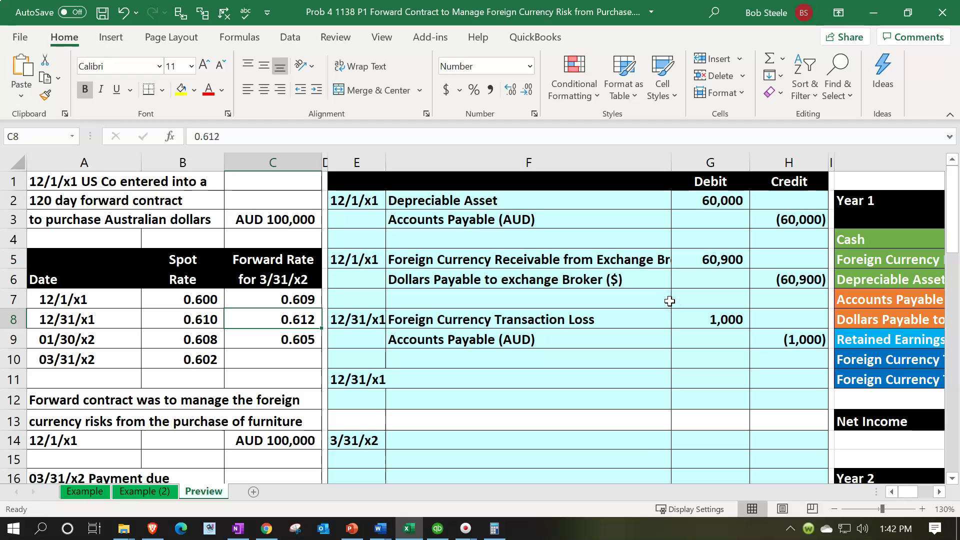
# Step: Review the 12/31/x1 entry debiting Foreign Currency Transaction Loss and crediting Accounts Payable (AUD), including the formulas behind its amounts
pyautogui.click(687, 321)
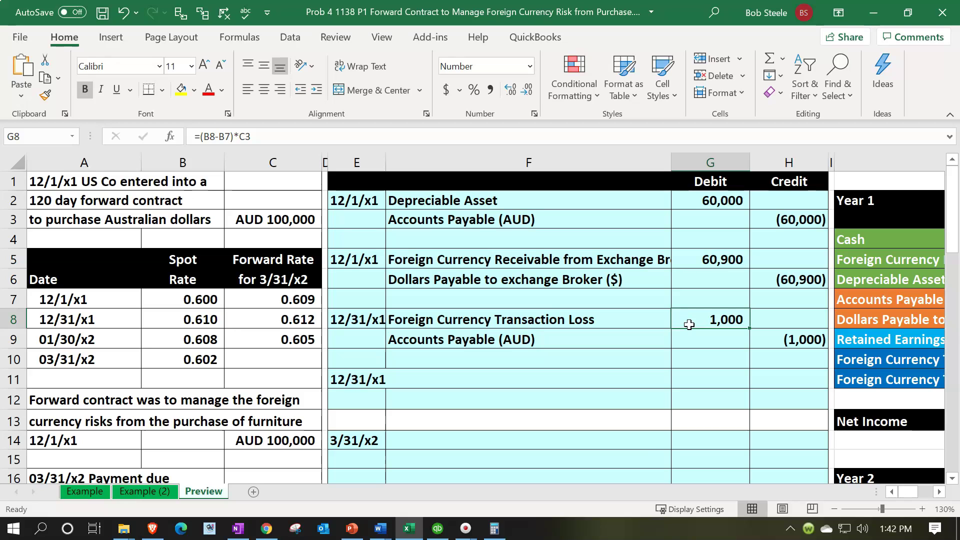
pyautogui.press('Left')
pyautogui.press('Left')
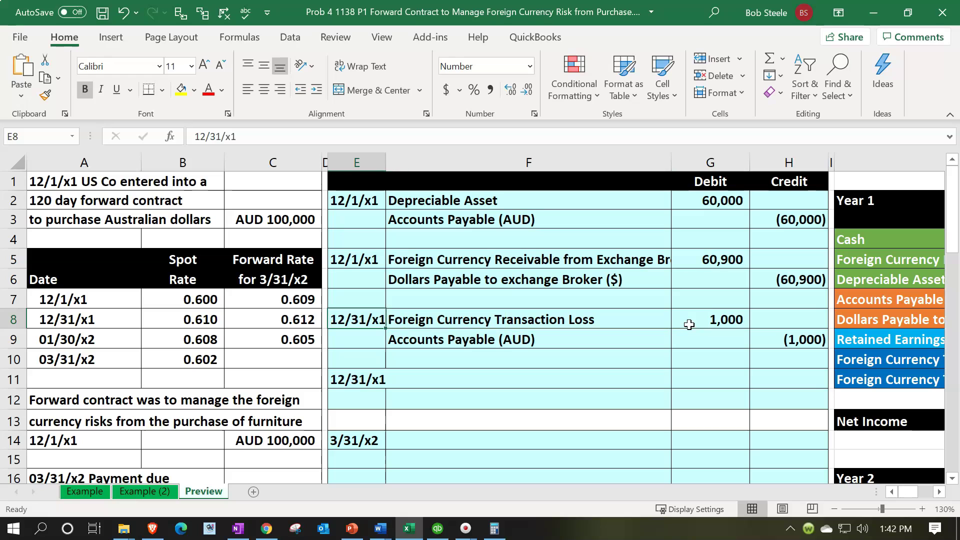
pyautogui.press('Right')
pyautogui.press('Right')
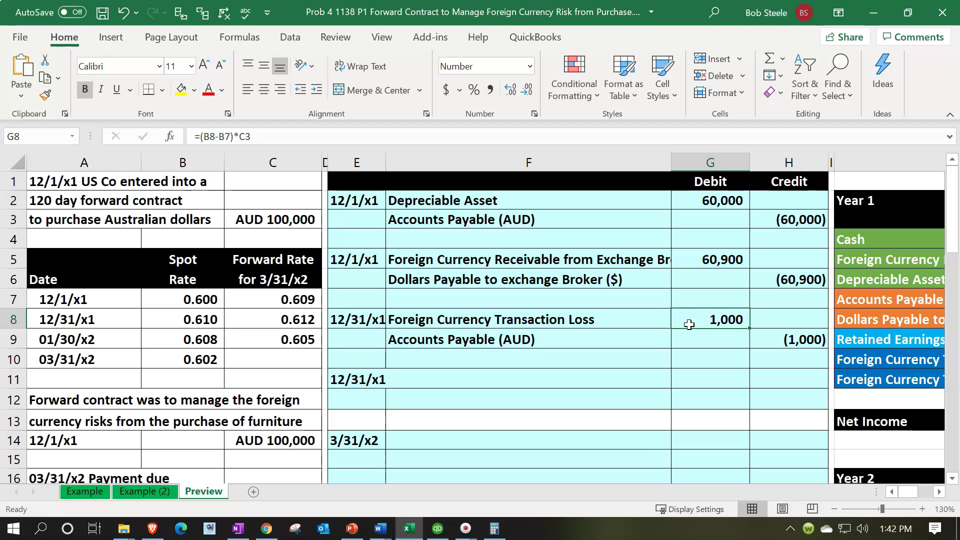
pyautogui.press('Down')
pyautogui.press('Right')
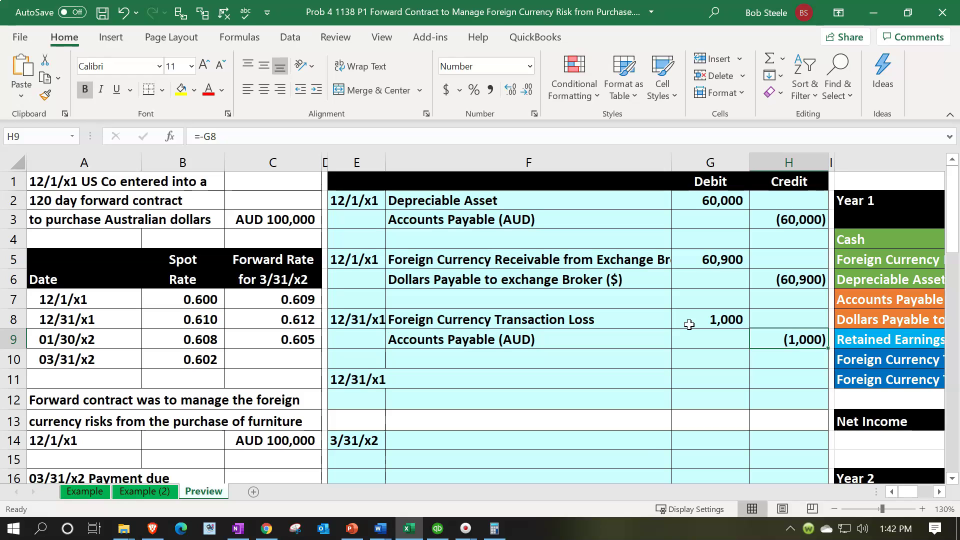
pyautogui.press('Left')
pyautogui.press('Left')
pyautogui.press('Left')
pyautogui.press('Left')
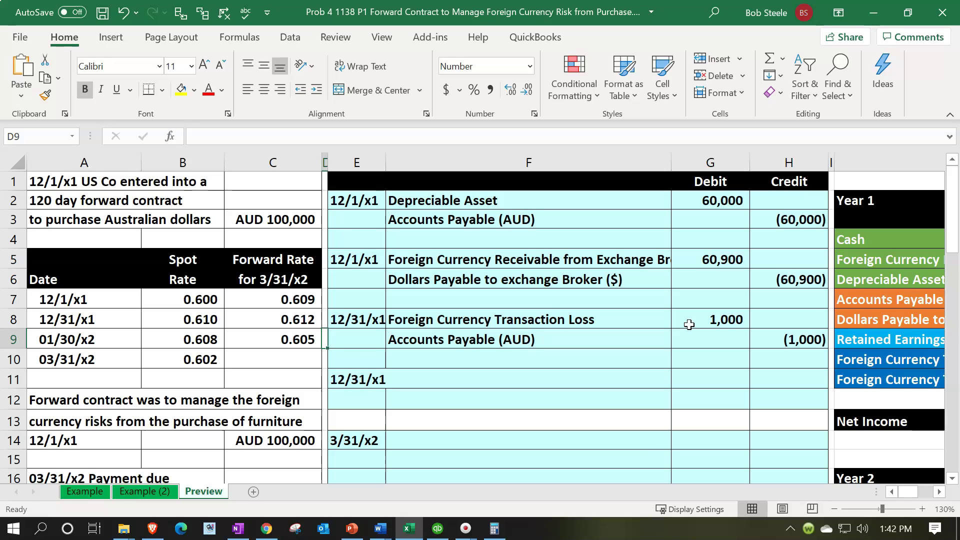
pyautogui.press('Right')
pyautogui.press('Right')
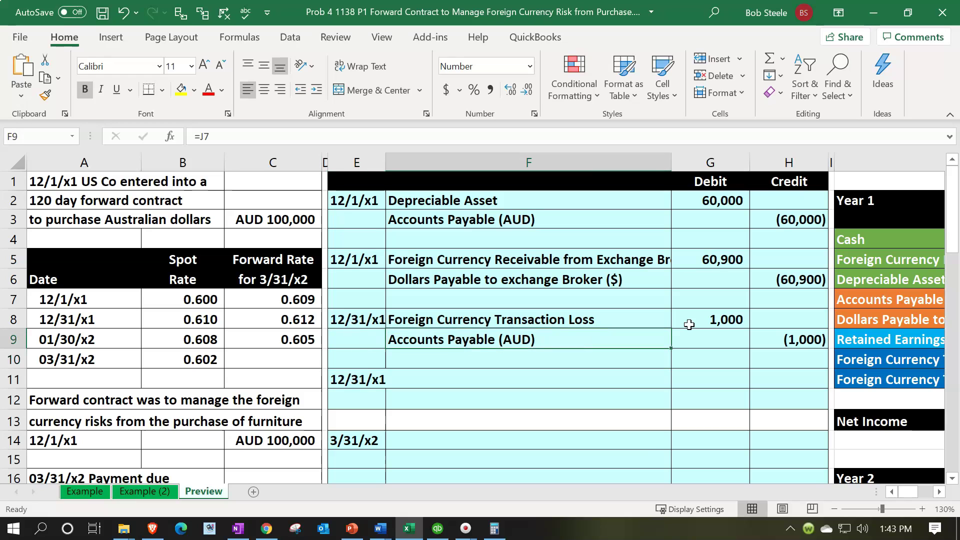
pyautogui.press('Right')
pyautogui.press('Right')
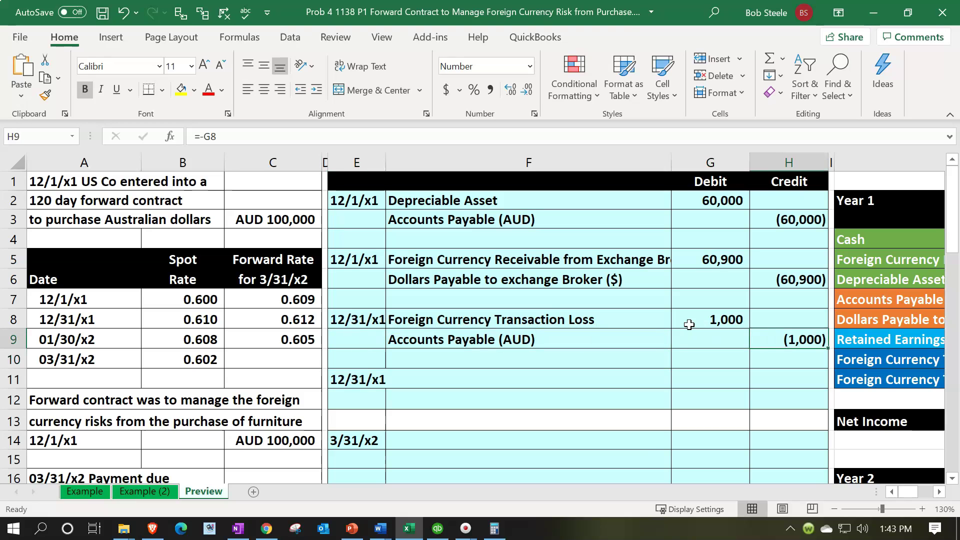
# Step: In F11, reference J5 so the second 12/31/x1 entry debits Foreign Currency Receivable from Exchange Broker (AUD)
pyautogui.press('Down')
pyautogui.press('Down')
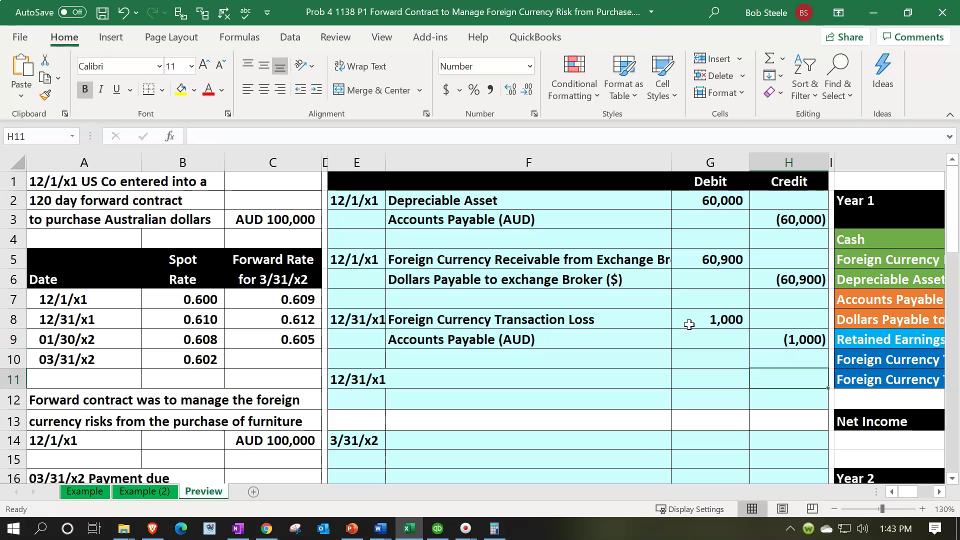
pyautogui.press('Left')
pyautogui.press('Left')
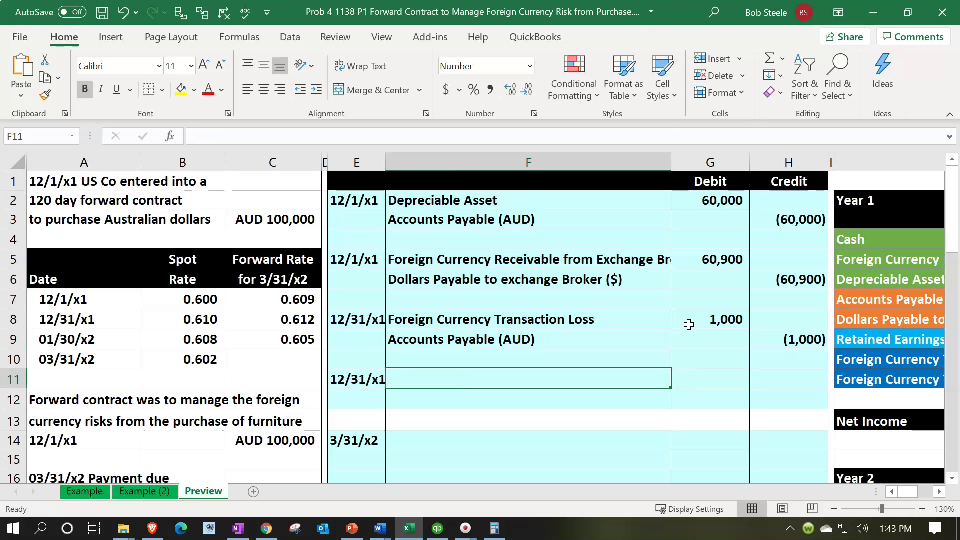
pyautogui.write('=')
pyautogui.press('Right')
pyautogui.press('Right')
pyautogui.press('Right')
pyautogui.press('Right')
pyautogui.press('Right')
pyautogui.press('Up')
pyautogui.press('Up')
pyautogui.press('Up')
pyautogui.press('Right')
pyautogui.press('Up')
pyautogui.press('Up')
pyautogui.press('Up')
pyautogui.press('Left')
pyautogui.press('Left')
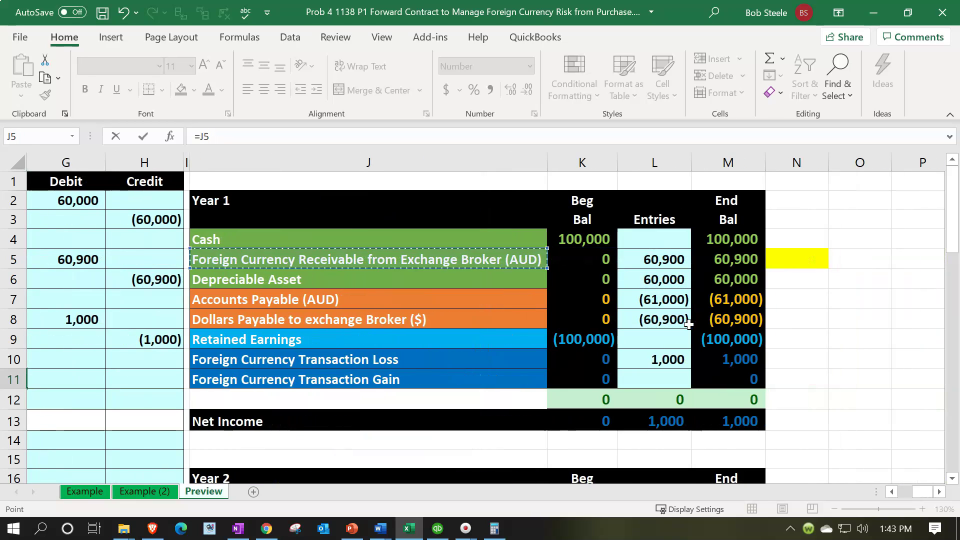
pyautogui.press('Return')
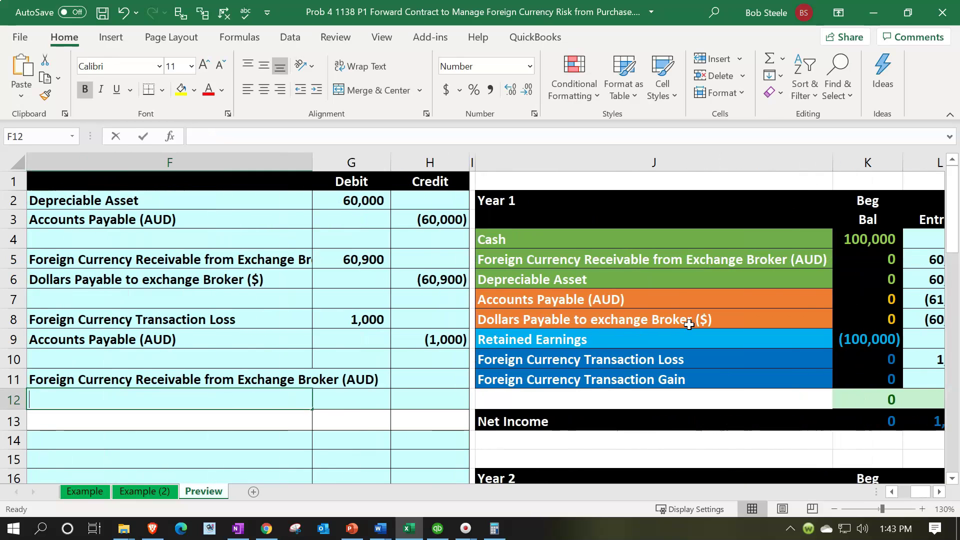
# Step: In F12, reference J11 to make Foreign Currency Transaction Gain the credit account of the entry
pyautogui.write('=')
pyautogui.press('Right')
pyautogui.press('Right')
pyautogui.press('Right')
pyautogui.press('Right')
pyautogui.press('Up')
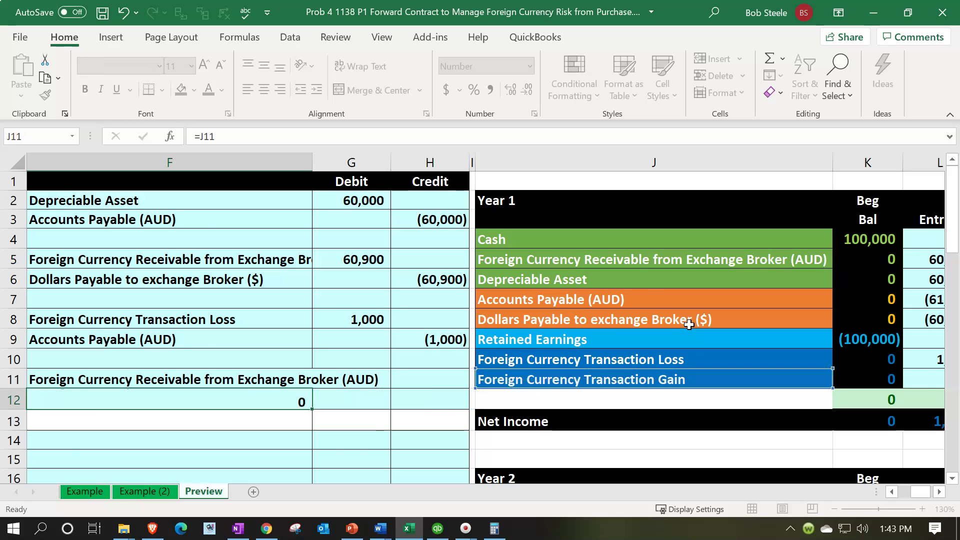
pyautogui.press('Return')
# Step: Calculate the receivable adjustment in G11 as the change in forward rates times the AUD contract amount, =(C8-C7)*C3
pyautogui.press('Left')
pyautogui.press('Left')
pyautogui.press('Left')
pyautogui.press('Right')
pyautogui.press('Right')
pyautogui.press('Right')
pyautogui.press('Right')
pyautogui.press('Up')
pyautogui.press('Up')
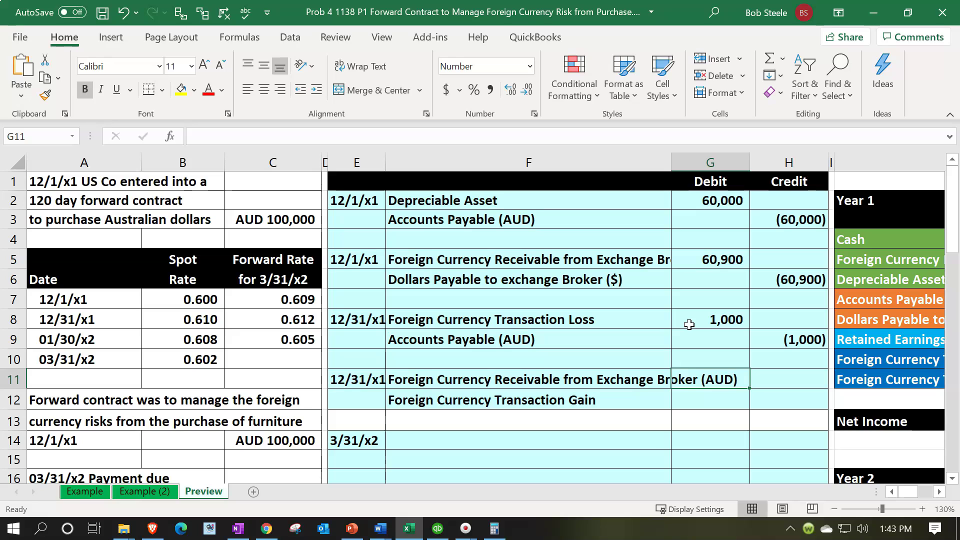
pyautogui.write('=(')
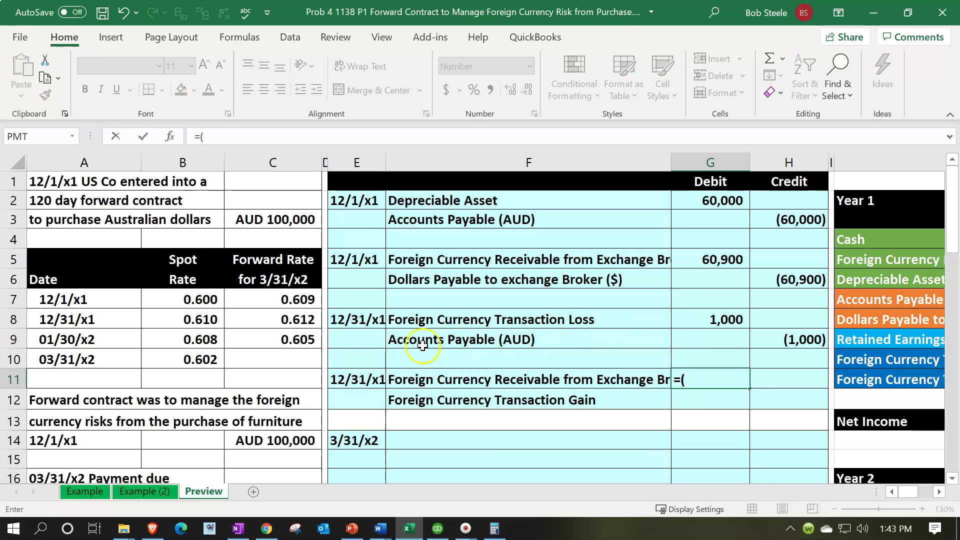
pyautogui.click(280, 319)
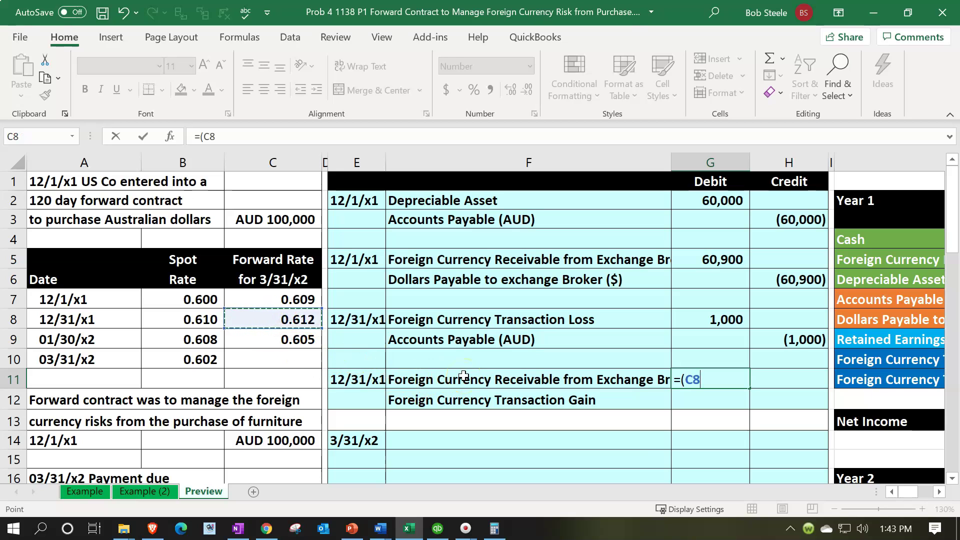
pyautogui.write('-')
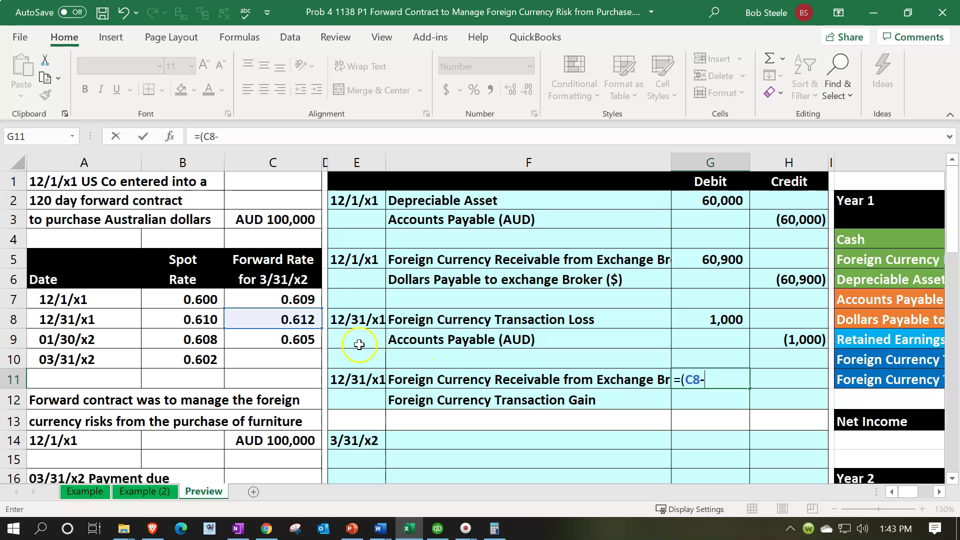
pyautogui.click(295, 299)
pyautogui.write(')*')
pyautogui.click(277, 220)
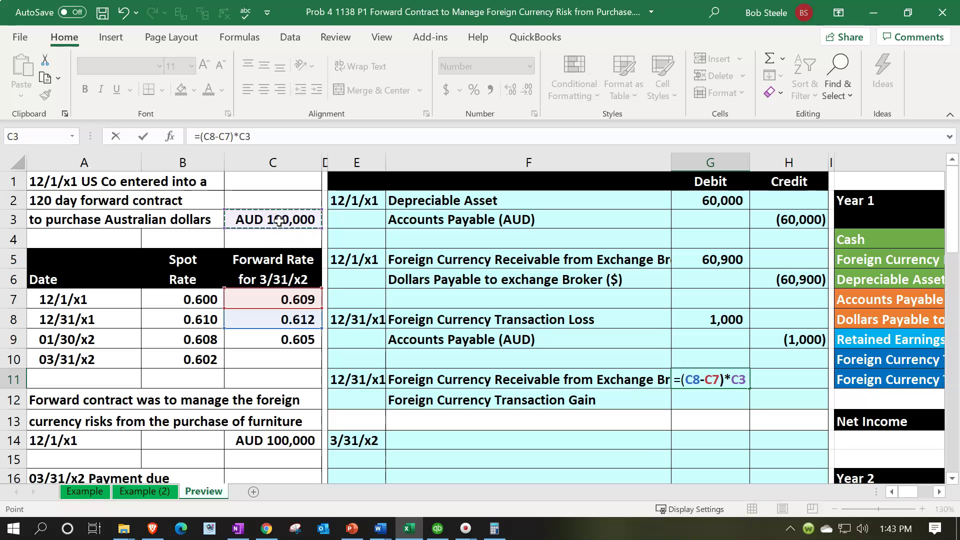
pyautogui.press('Return')
# Step: Enter the Foreign Currency Transaction Gain credit in H12 as the negative of the G11 debit
pyautogui.press('Right')
pyautogui.write('-')
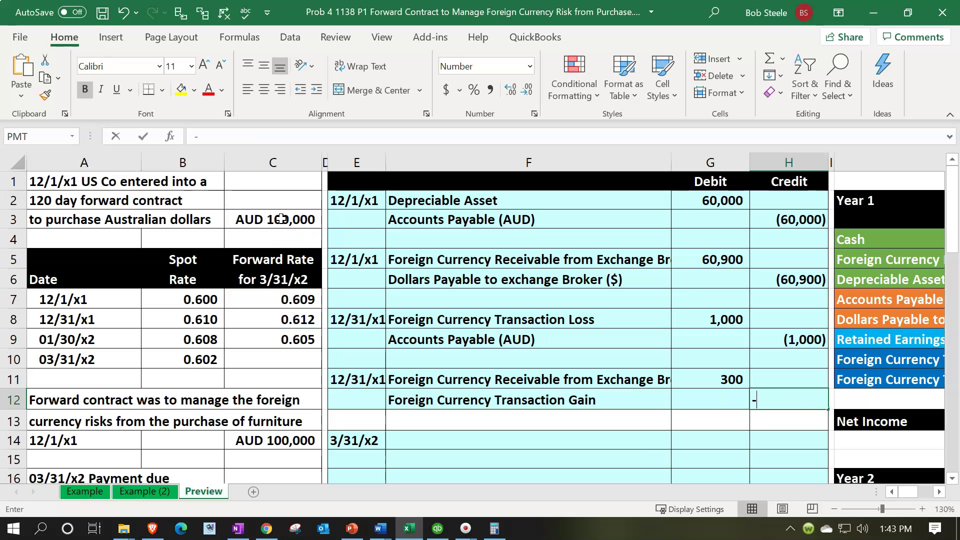
pyautogui.press('Left')
pyautogui.press('Up')
pyautogui.press('Return')
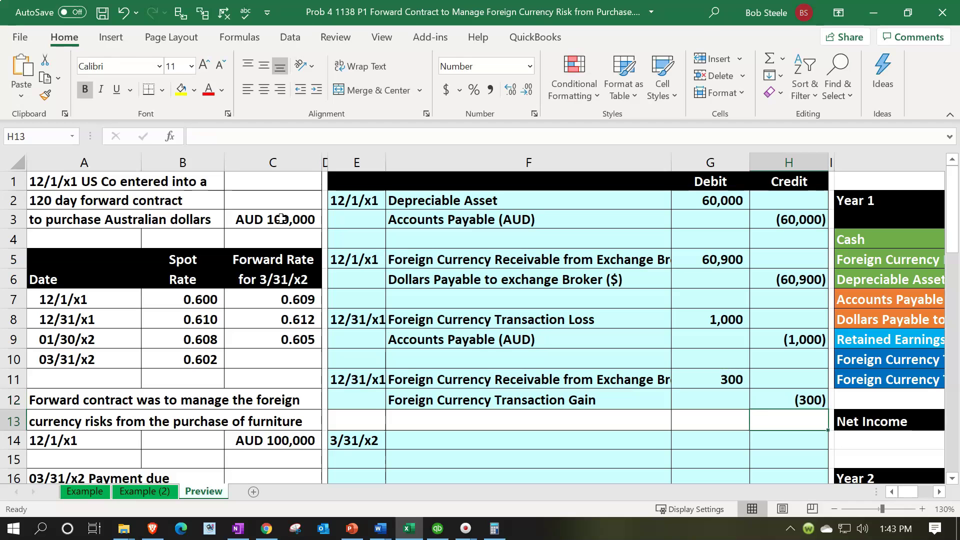
# Step: Post the receivable adjustment to the Year 1 trial balance by extending the L5 formula to =+G5+G11
pyautogui.press('Right')
pyautogui.press('Right')
pyautogui.press('Right')
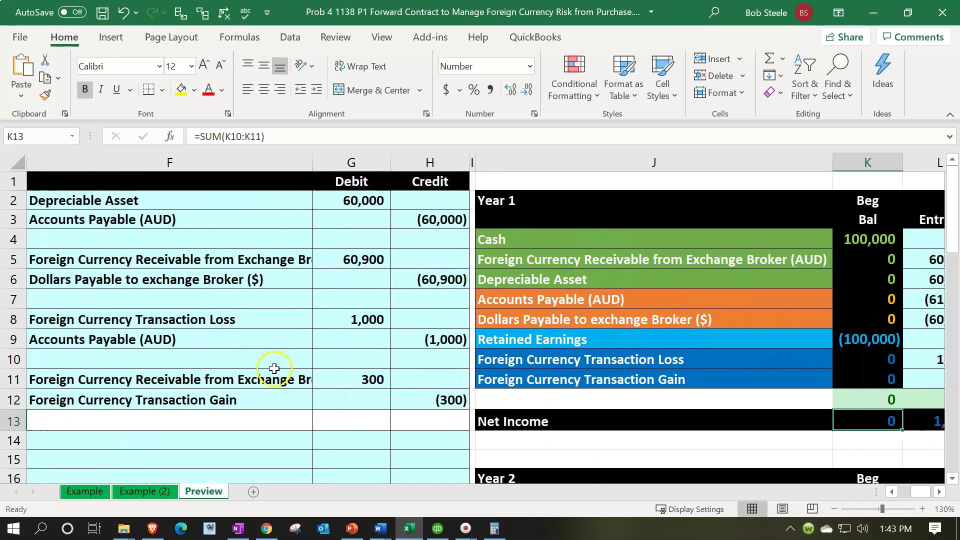
pyautogui.moveTo(280, 381); pyautogui.dragTo(318, 380)
pyautogui.click(697, 274)
pyautogui.press('Right')
pyautogui.press('Right')
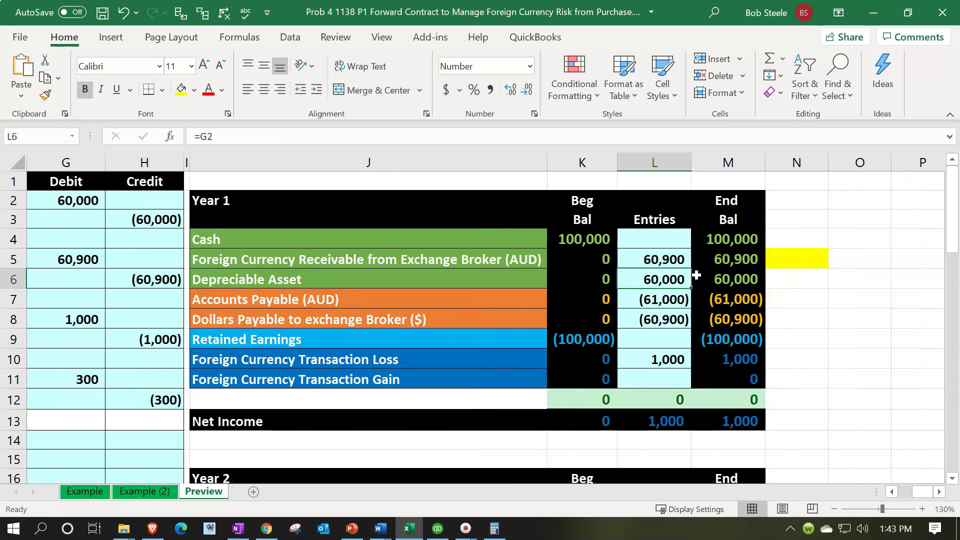
pyautogui.click(665, 260)
pyautogui.write('=+G5+')
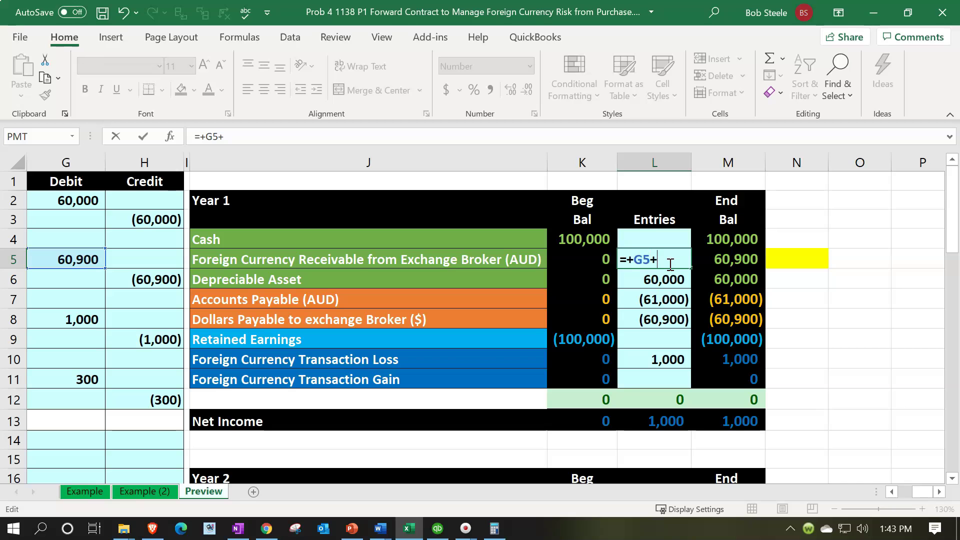
pyautogui.click(158, 380)
pyautogui.press('Left')
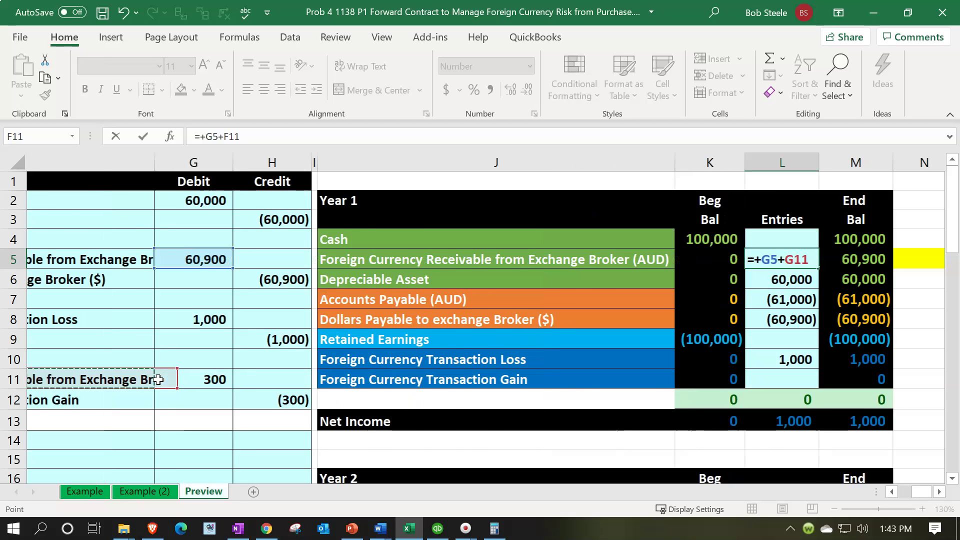
pyautogui.press('Return')
pyautogui.press('Up')
pyautogui.press('Right')
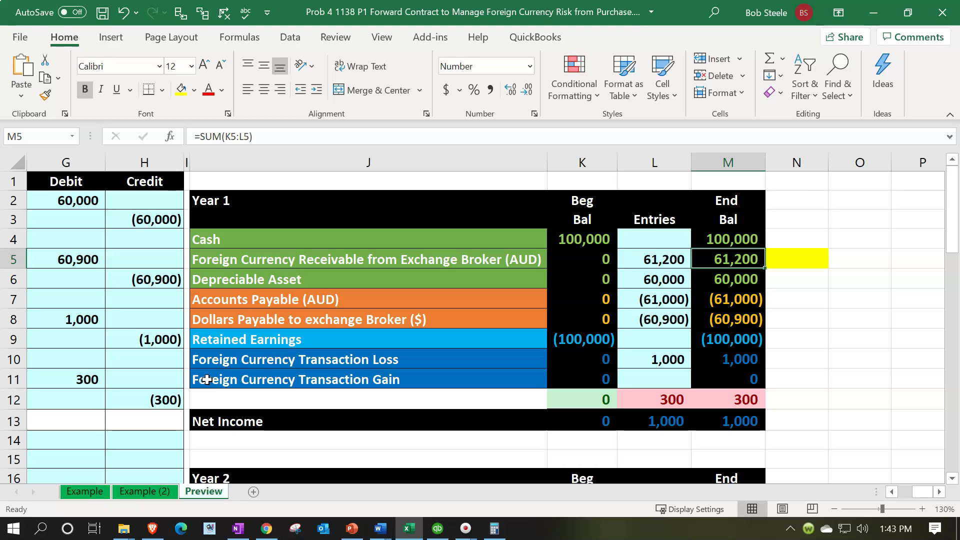
# Step: Bring the calculator beside the exchange-rate table, clear it and multiply 100,000 by the 12/31/x1 forward rate of 0.612
pyautogui.press('Left')
pyautogui.press('Home')
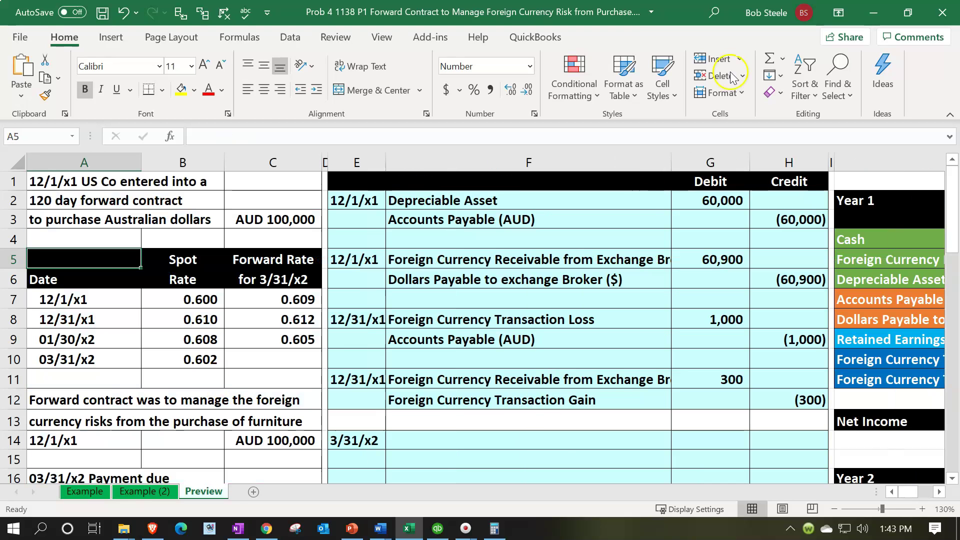
pyautogui.hotkey('alt', 'Tab')
pyautogui.moveTo(531, 7); pyautogui.dragTo(470, 199)
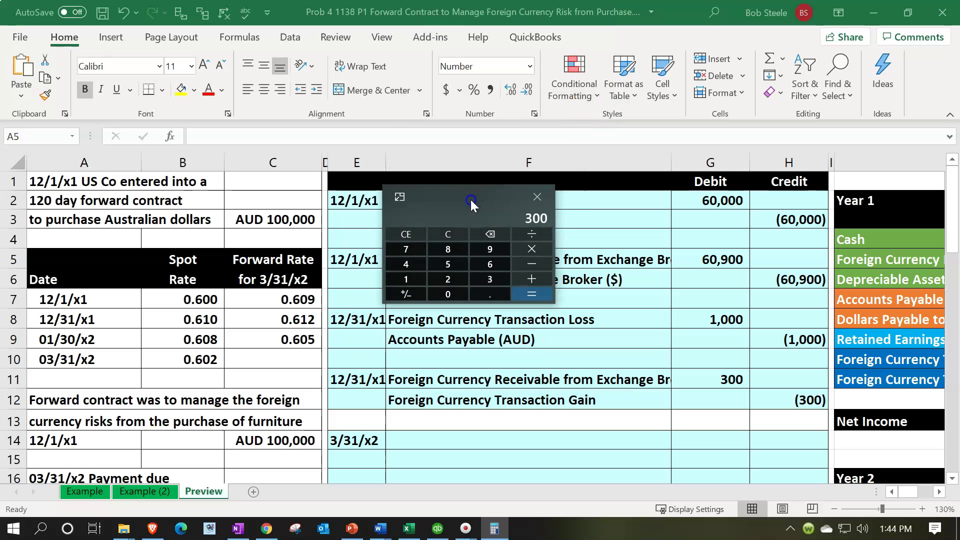
pyautogui.click(447, 234)
pyautogui.write('100000')
pyautogui.write('*.612')
pyautogui.press('Return')
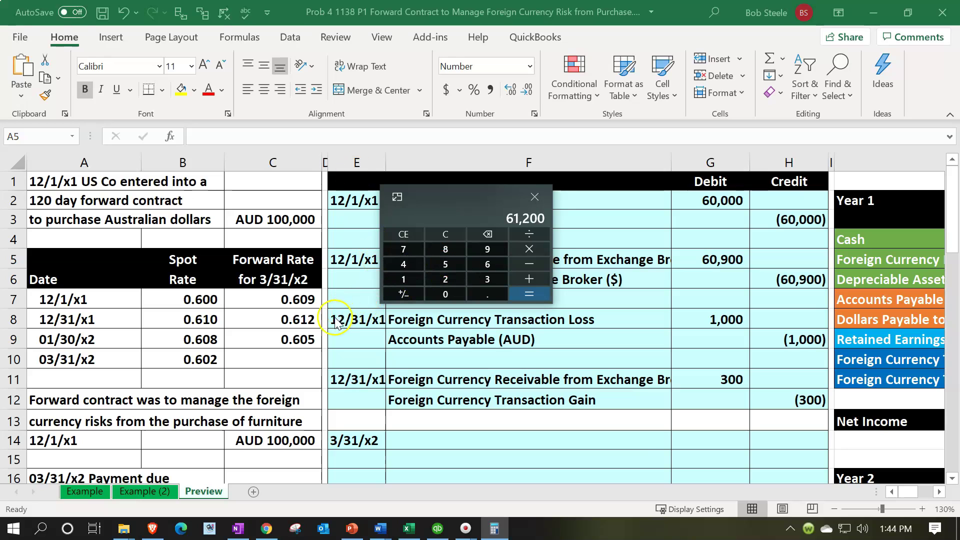
# Step: Compare the receivable's Year 1 ending balance with the calculator result, and trace the Foreign Currency Transaction Gain line in the journal entry
pyautogui.click(743, 276)
pyautogui.click(774, 275)
pyautogui.press('Right')
pyautogui.press('Right')
pyautogui.press('Right')
pyautogui.press('Right')
pyautogui.press('Up')
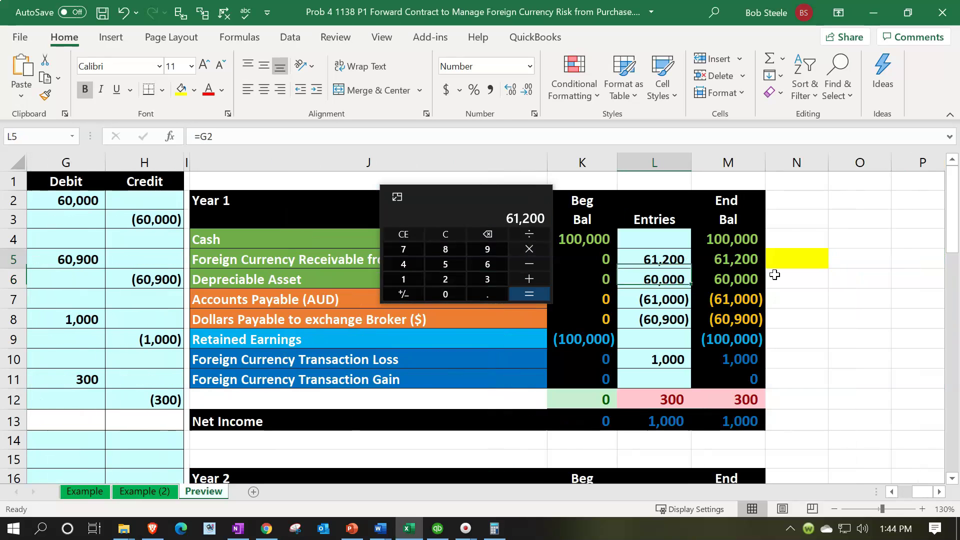
pyautogui.press('Right')
pyautogui.press('Down')
pyautogui.press('Left')
pyautogui.press('Left')
pyautogui.press('Left')
pyautogui.press('Left')
pyautogui.press('Left')
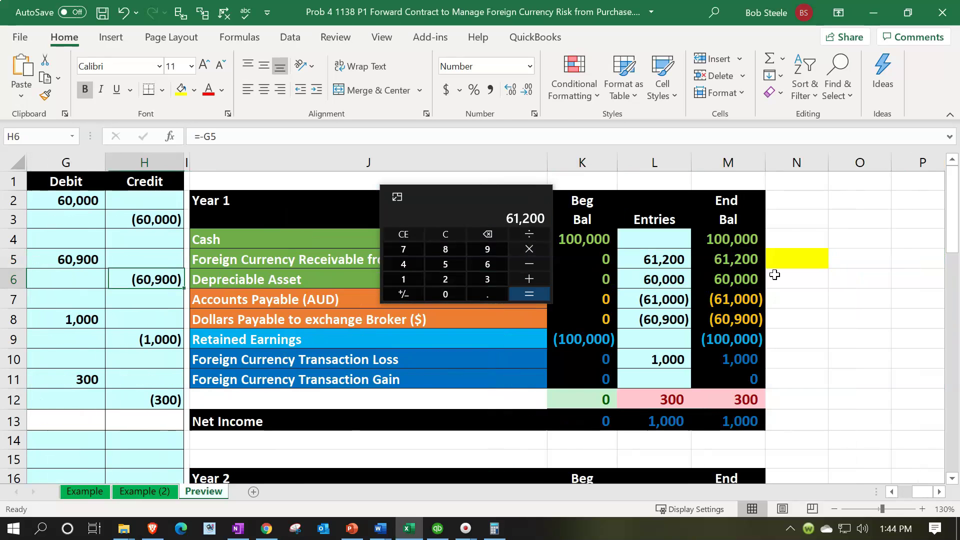
pyautogui.press('Left')
pyautogui.press('Left')
pyautogui.press('Down')
pyautogui.press('Down')
pyautogui.press('Down')
pyautogui.press('Down')
pyautogui.press('Down')
pyautogui.press('Down')
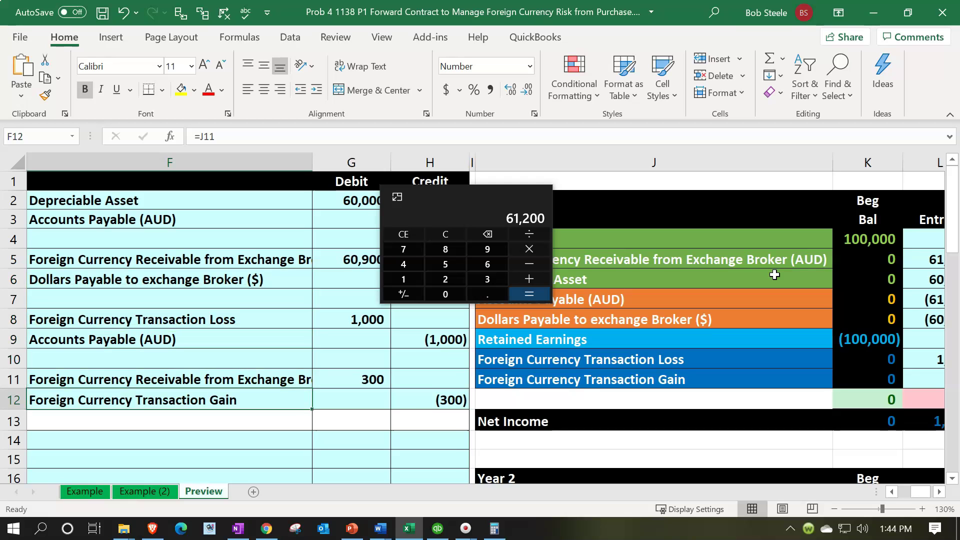
# Step: Post the Foreign Currency Transaction Gain to the Year 1 trial balance by linking L11 to the credit in H12
pyautogui.press('Right')
pyautogui.press('Right')
pyautogui.press('Right')
pyautogui.press('Right')
pyautogui.press('Right')
pyautogui.press('Right')
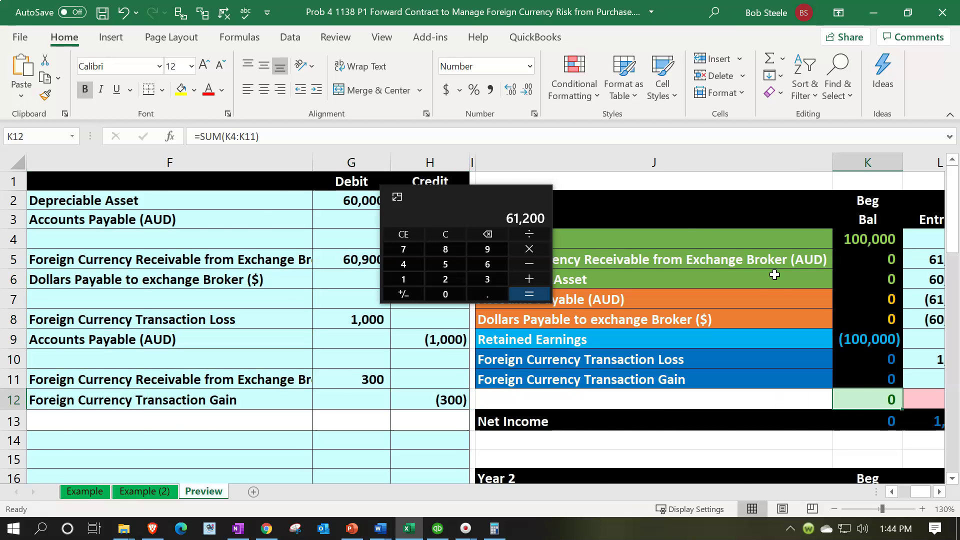
pyautogui.press('Up')
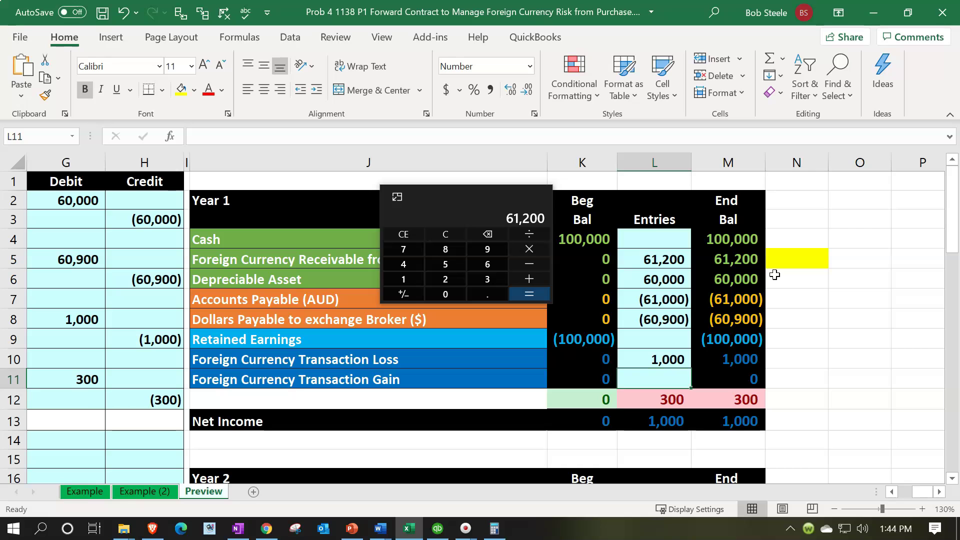
pyautogui.write('=')
pyautogui.press('Left')
pyautogui.press('Left')
pyautogui.press('Left')
pyautogui.press('Left')
pyautogui.press('Left')
pyautogui.press('Left')
pyautogui.press('Down')
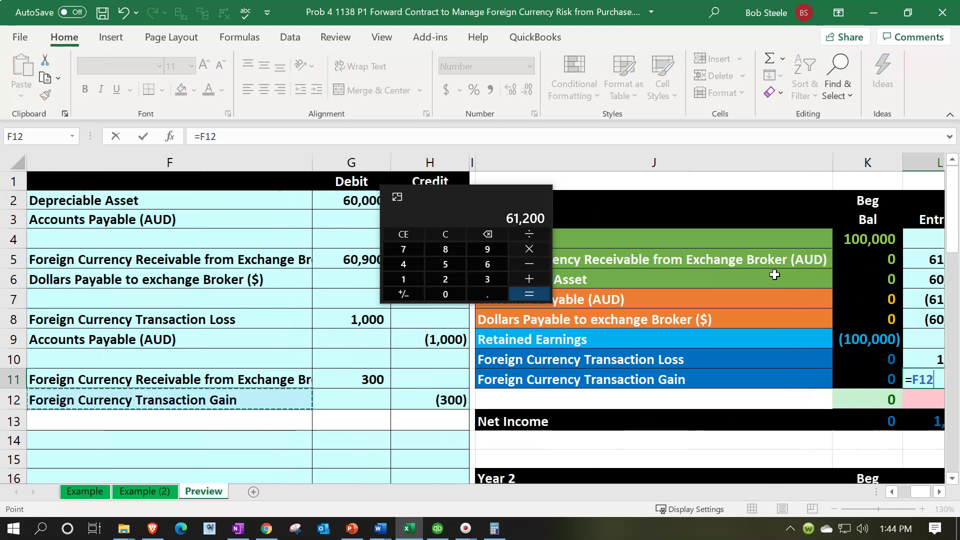
pyautogui.press('Right')
pyautogui.press('Right')
pyautogui.press('Return')
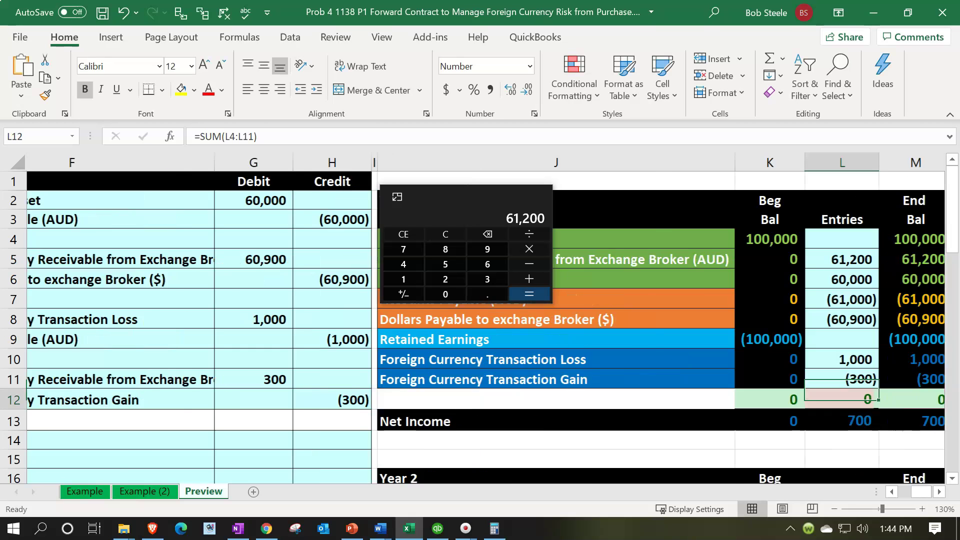
pyautogui.press('Right')
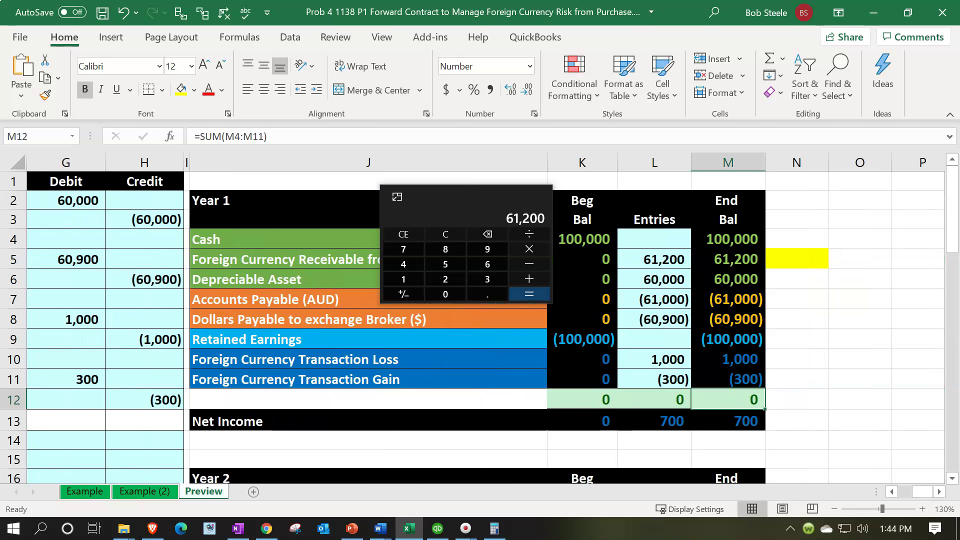
# Step: Review the Year 1 ending balances of the Foreign Currency Transaction Loss and Gain, and move the calculator off the trial balance
pyautogui.click(724, 366)
pyautogui.moveTo(724, 365); pyautogui.dragTo(720, 383)
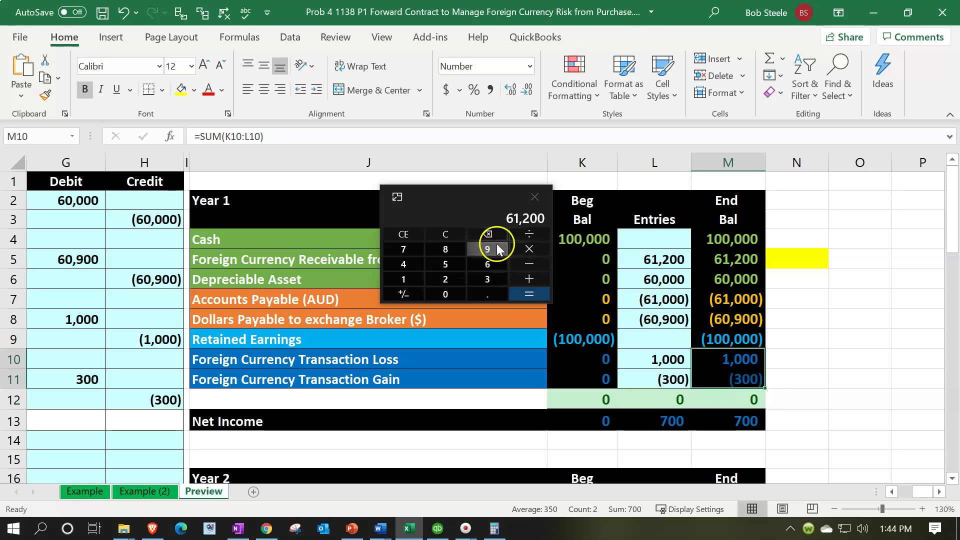
pyautogui.moveTo(450, 198); pyautogui.dragTo(452, 0)
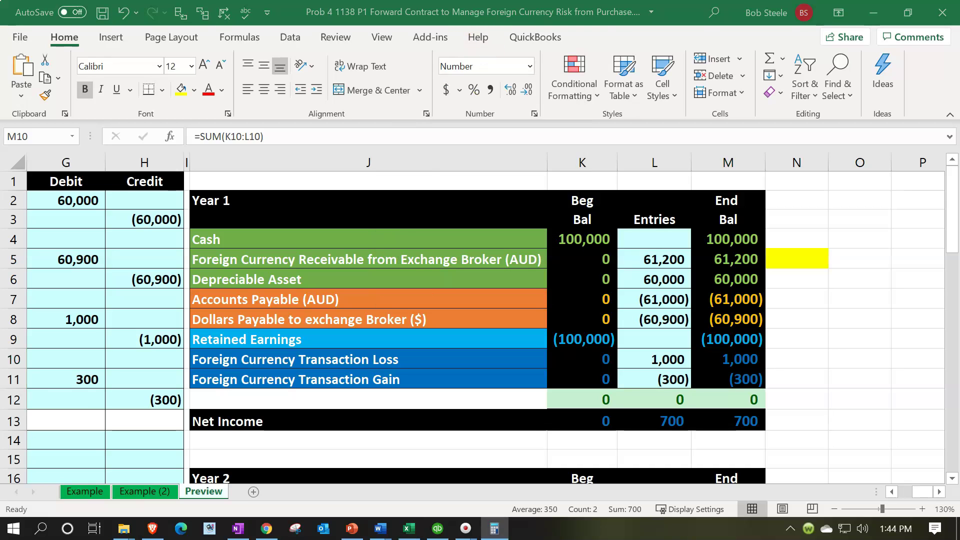
# Step: Trace the 12/31/x1 receivable adjustment back from the trial balance through the journal entry to the exchange-rate table
pyautogui.click(312, 360)
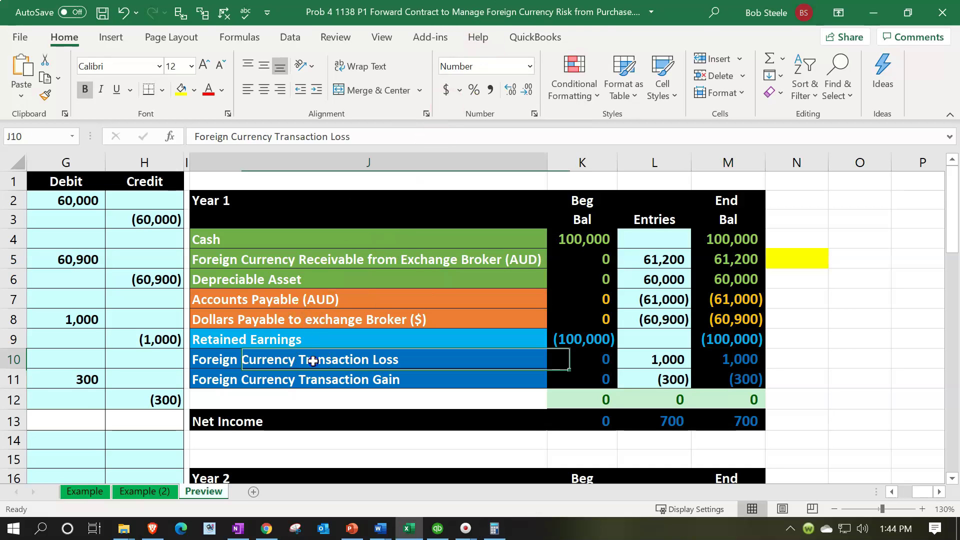
pyautogui.press('Left')
pyautogui.press('Left')
pyautogui.press('Left')
pyautogui.press('Left')
pyautogui.press('Left')
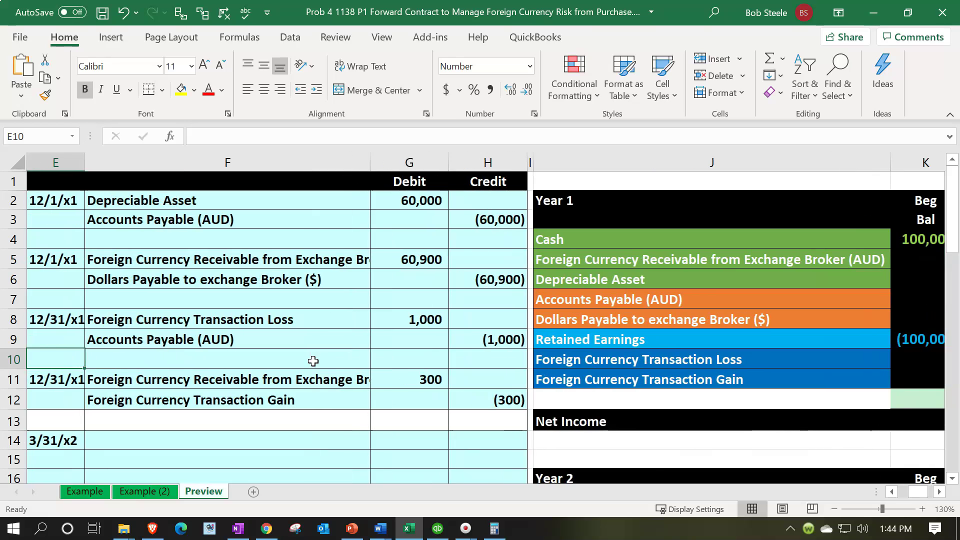
pyautogui.press('Left')
pyautogui.press('Left')
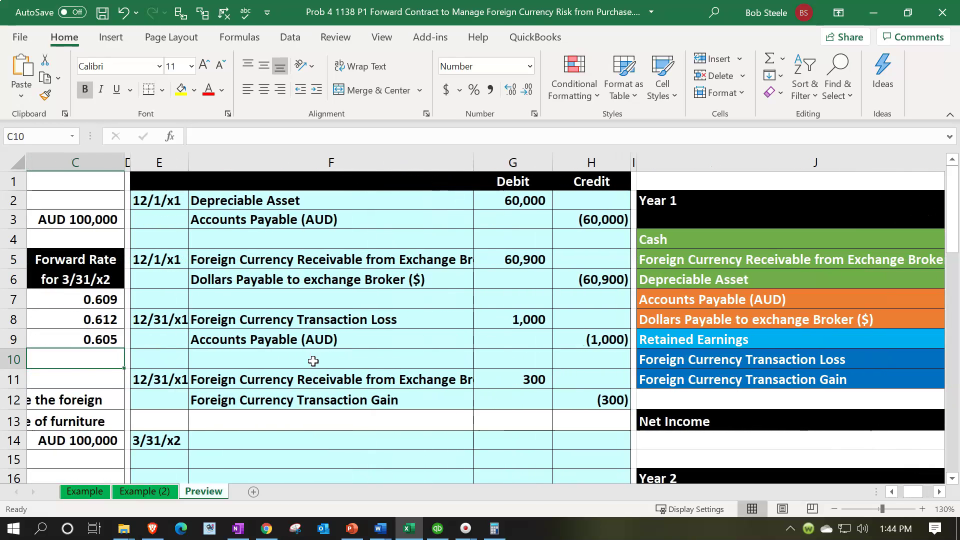
pyautogui.click(313, 374)
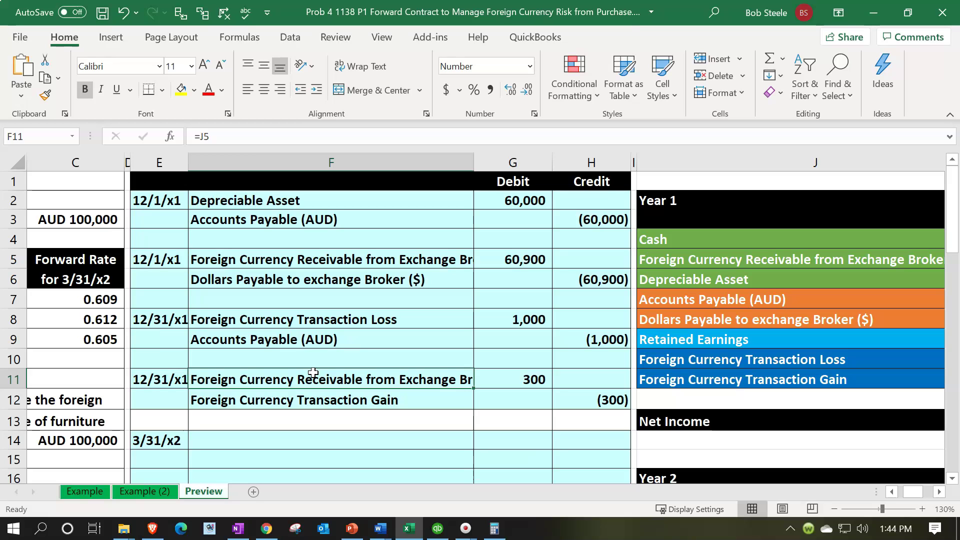
pyautogui.press('Left')
pyautogui.press('Left')
pyautogui.press('Left')
pyautogui.press('Left')
pyautogui.press('Left')
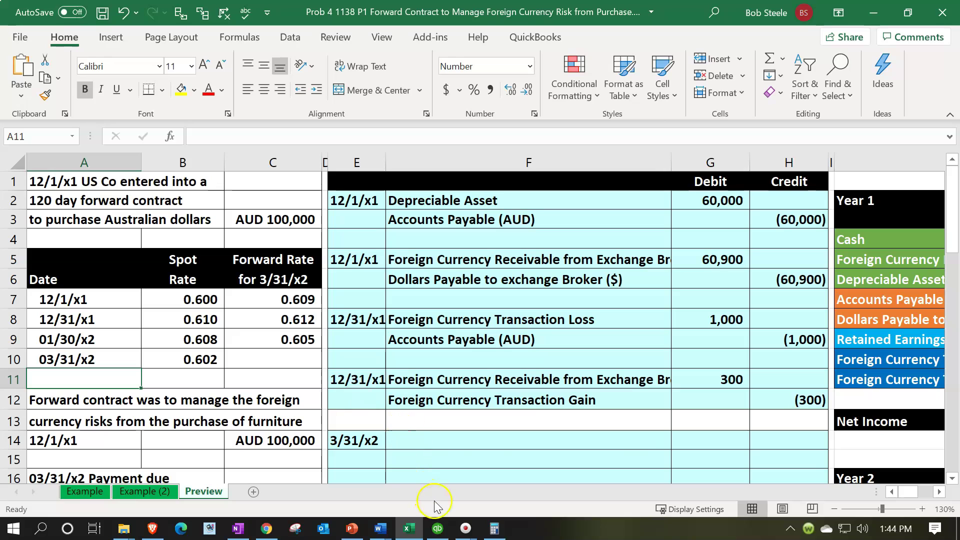
# Step: Switch to QuickBooks and open the Currency List
pyautogui.click(436, 529)
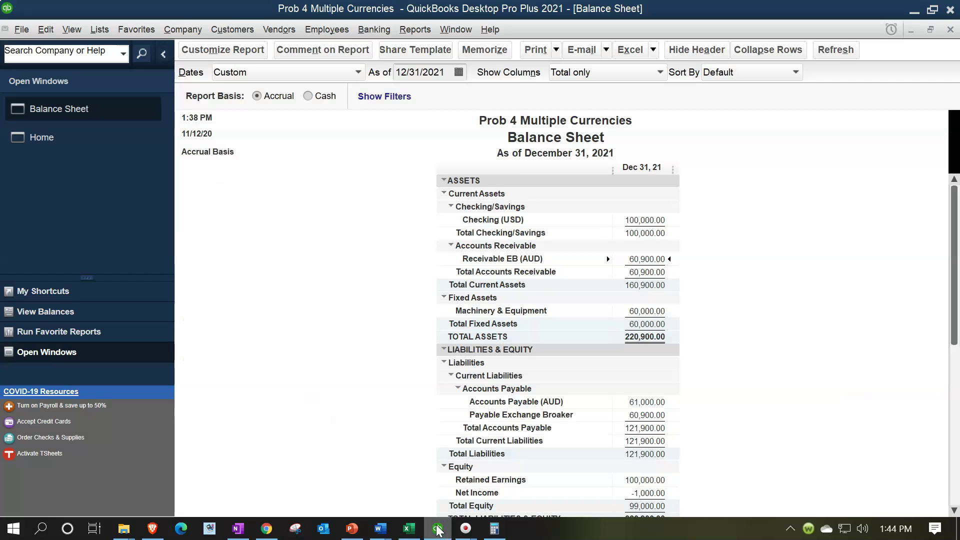
pyautogui.click(107, 35)
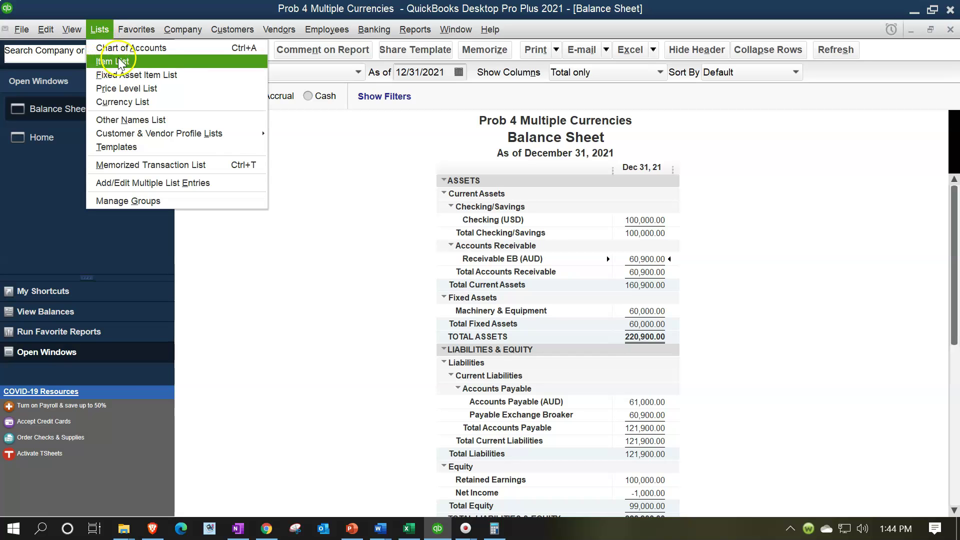
pyautogui.click(140, 101)
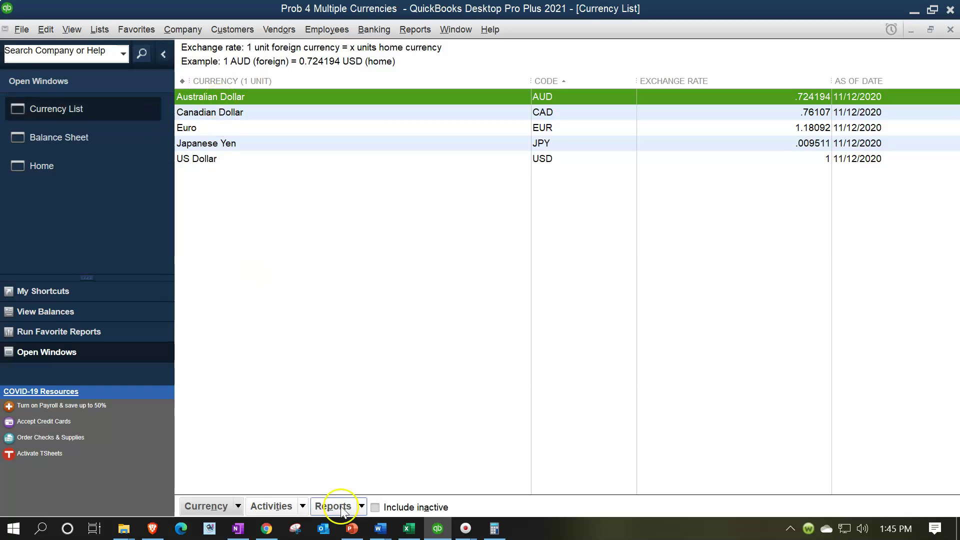
# Step: Examine the dated exchange rates stored for the Australian Dollar and return to the Currency List
pyautogui.click(302, 507)
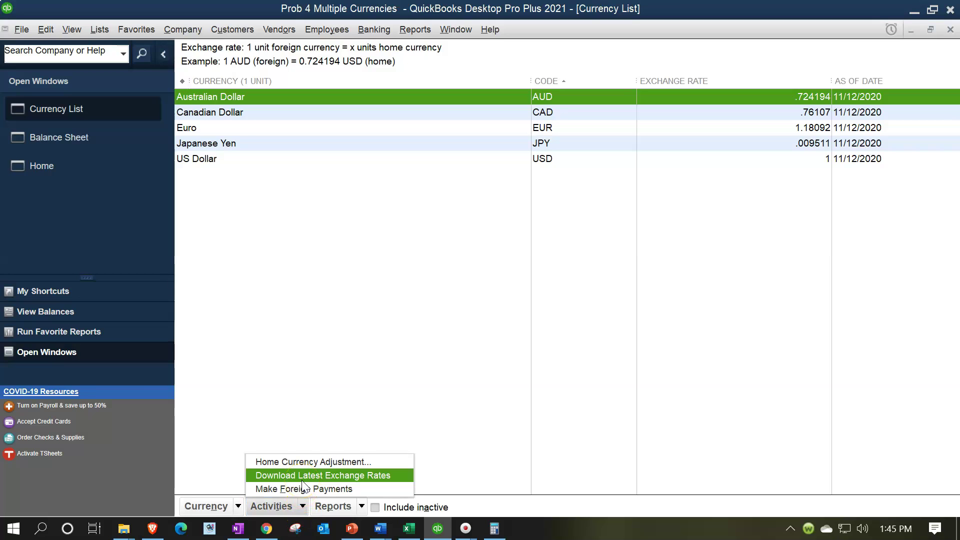
pyautogui.click(288, 322)
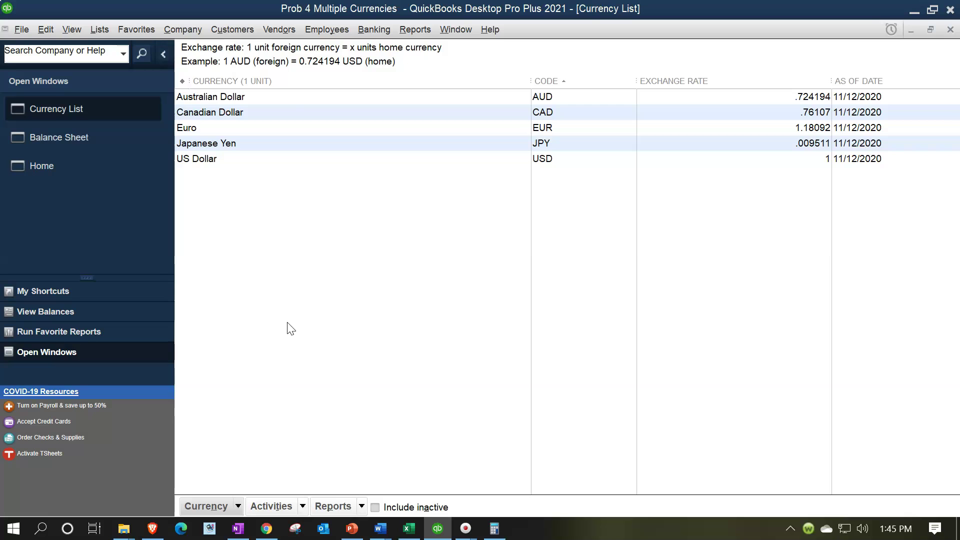
pyautogui.doubleClick(271, 94)
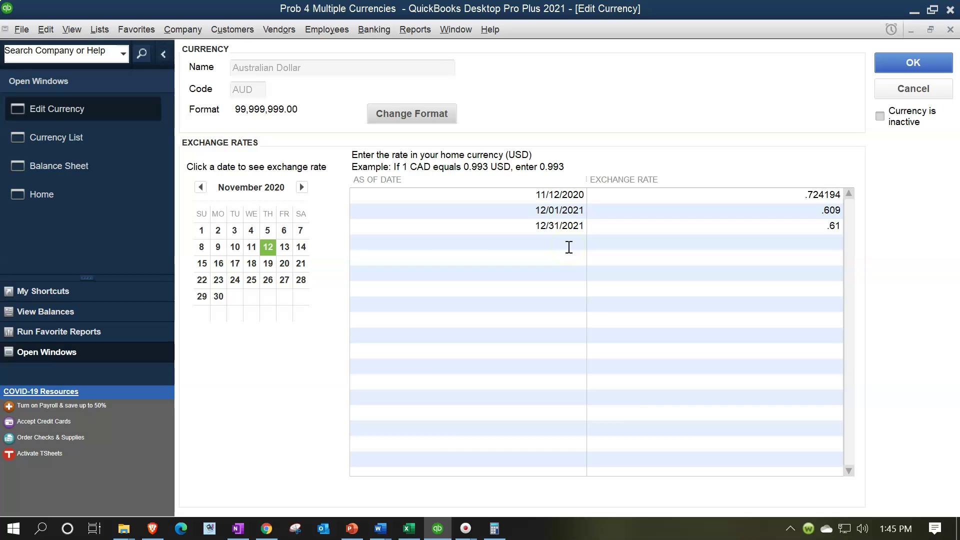
pyautogui.press('Return')
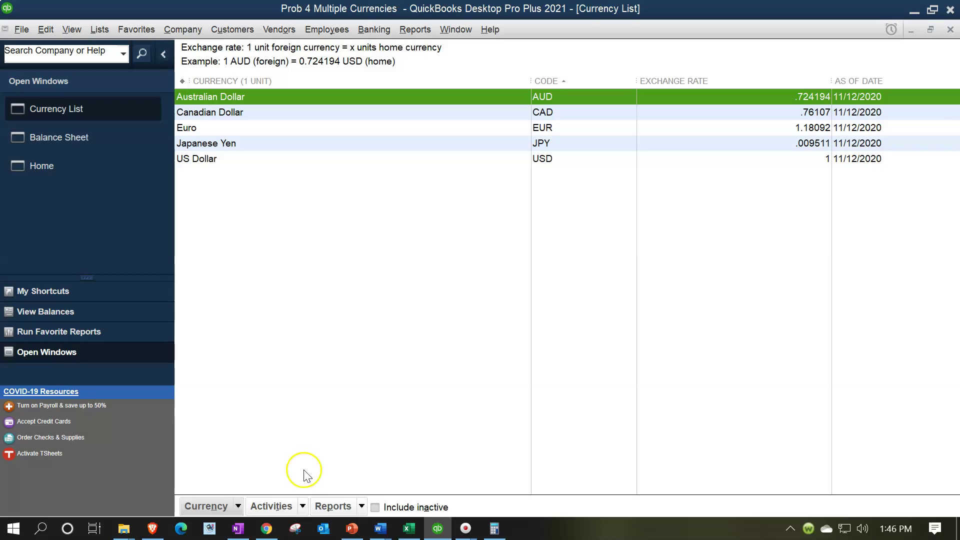
# Step: Start a Home Currency Adjustment dated 12/31/2021 for the Australian Dollar
pyautogui.click(302, 506)
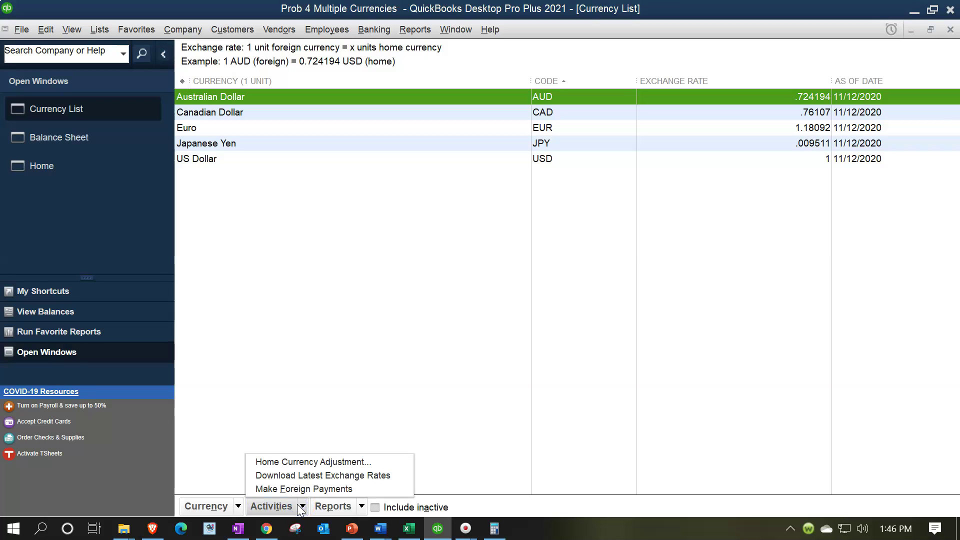
pyautogui.click(296, 463)
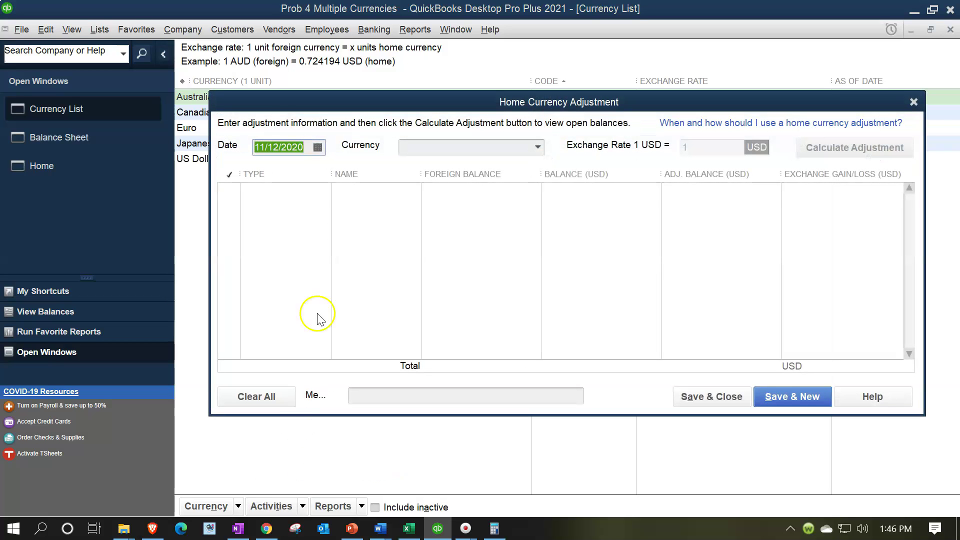
pyautogui.write('1')
pyautogui.write('2/31/2021')
pyautogui.press('Tab')
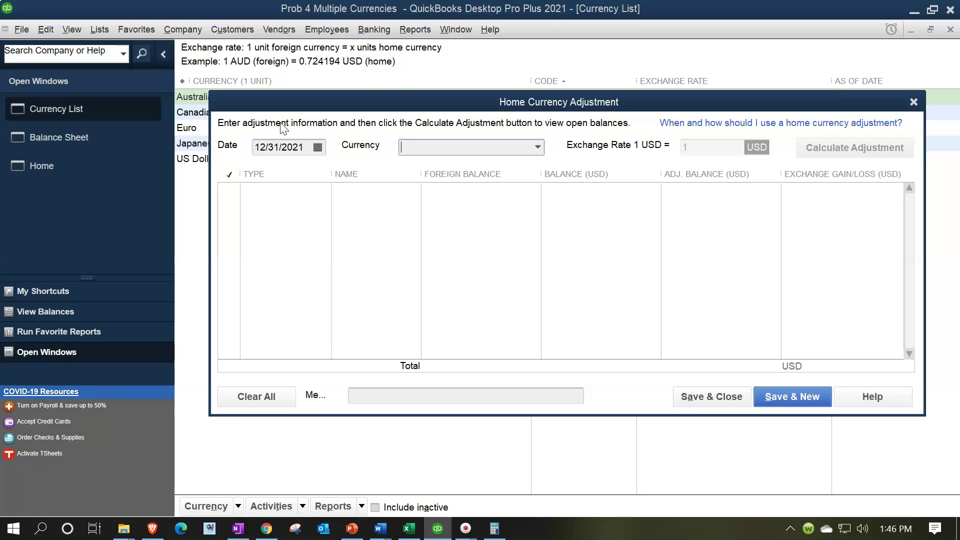
pyautogui.click(540, 150)
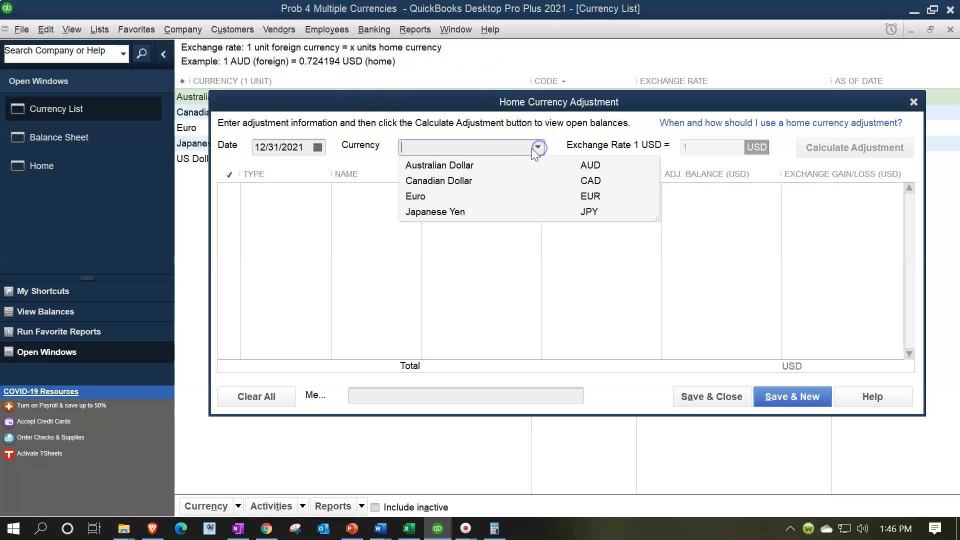
pyautogui.click(456, 158)
# Step: Set the adjustment's exchange rate to .612, checking the 12/31/x1 forward rate in the Excel sheet, and calculate the adjustment
pyautogui.click(692, 152)
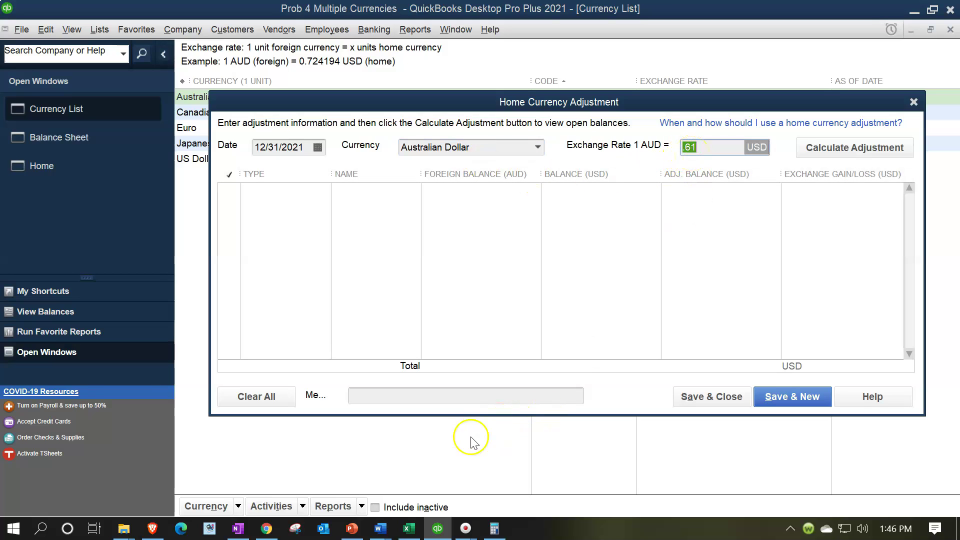
pyautogui.click(409, 528)
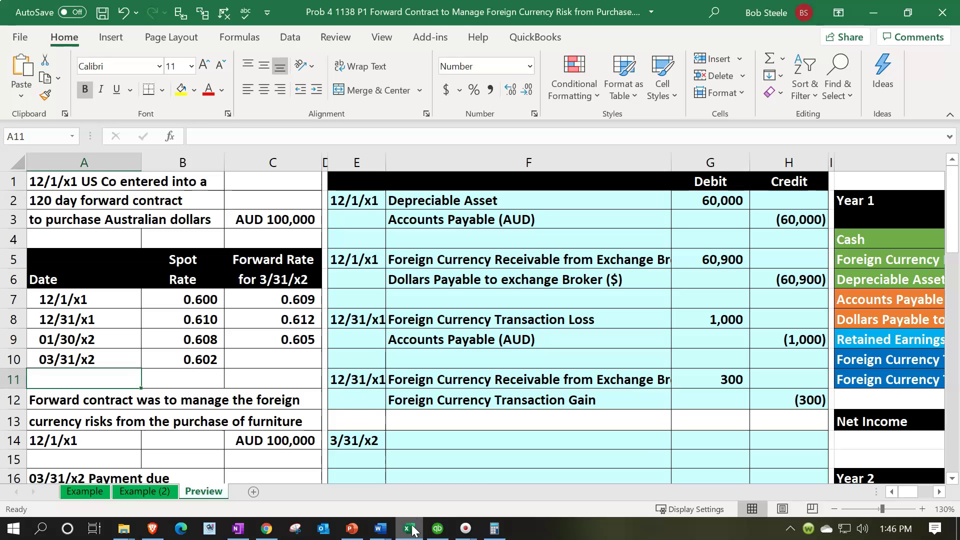
pyautogui.click(412, 529)
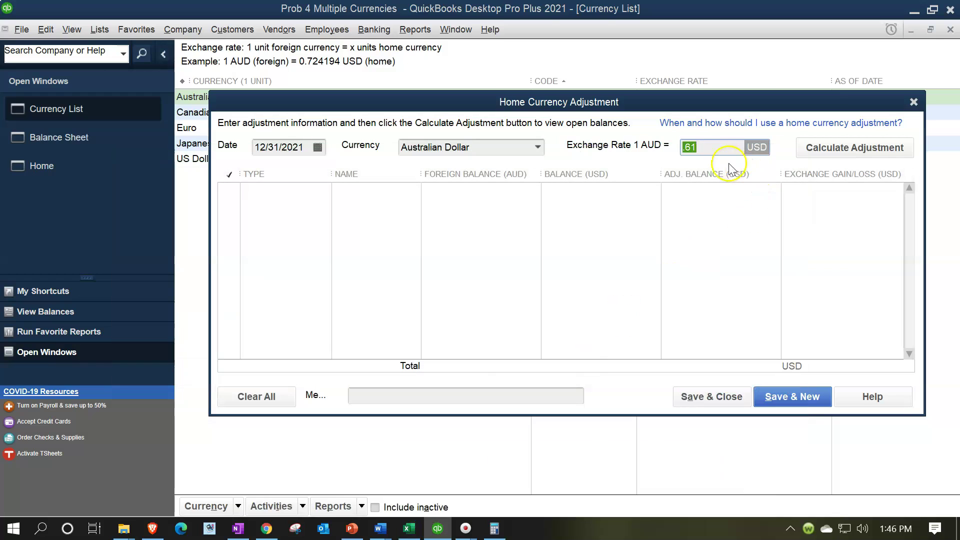
pyautogui.click(714, 146)
pyautogui.press('Tab')
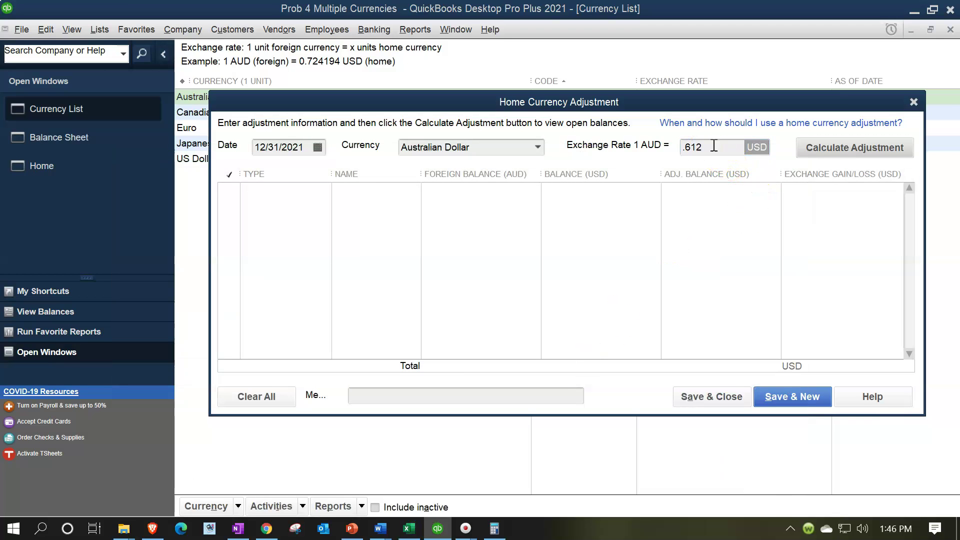
pyautogui.click(885, 151)
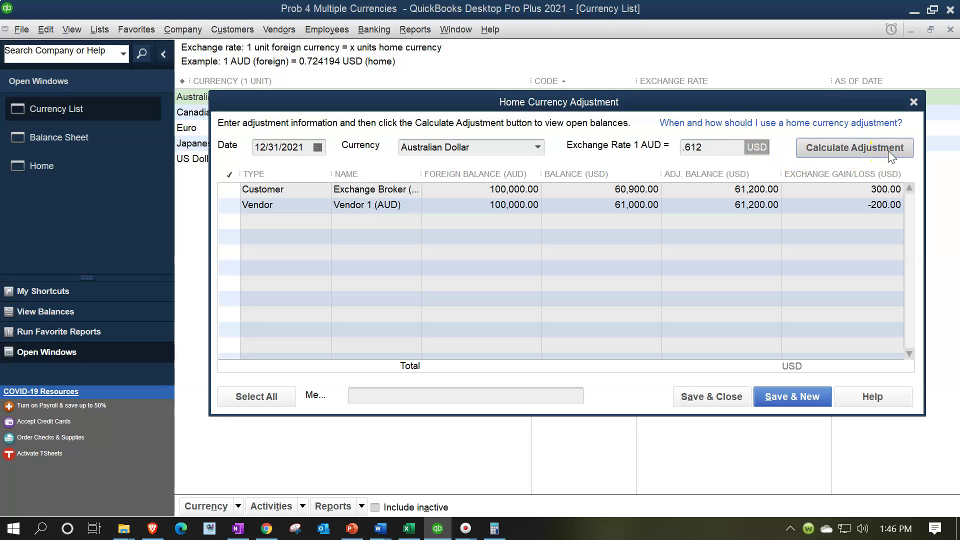
pyautogui.click(884, 152)
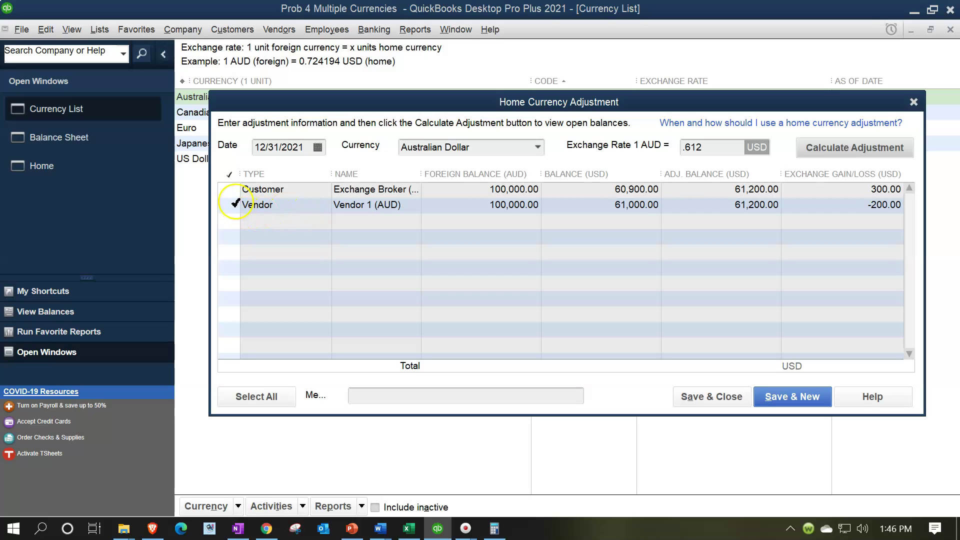
# Step: Apply the adjustment only to the Exchange Broker customer balance, save it, and close the Currency List
pyautogui.click(229, 188)
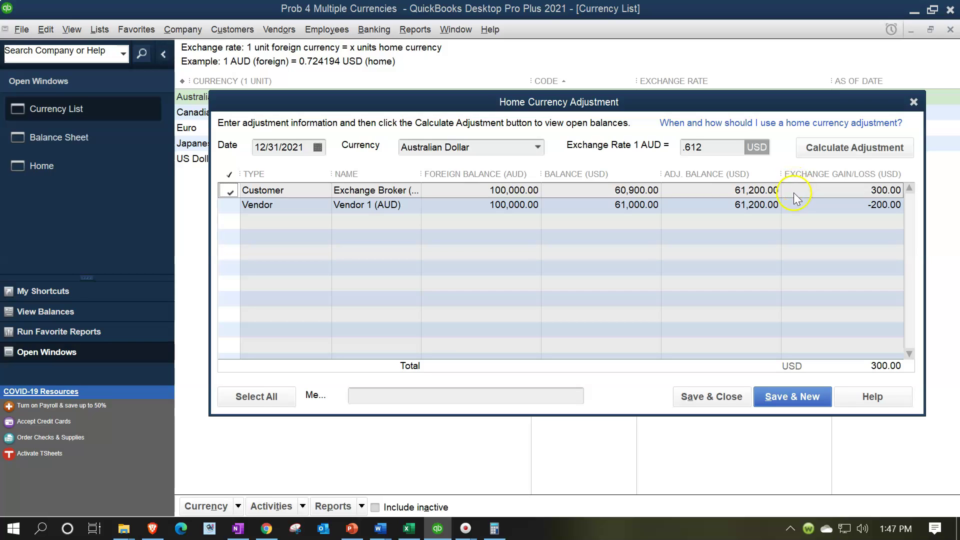
pyautogui.click(733, 395)
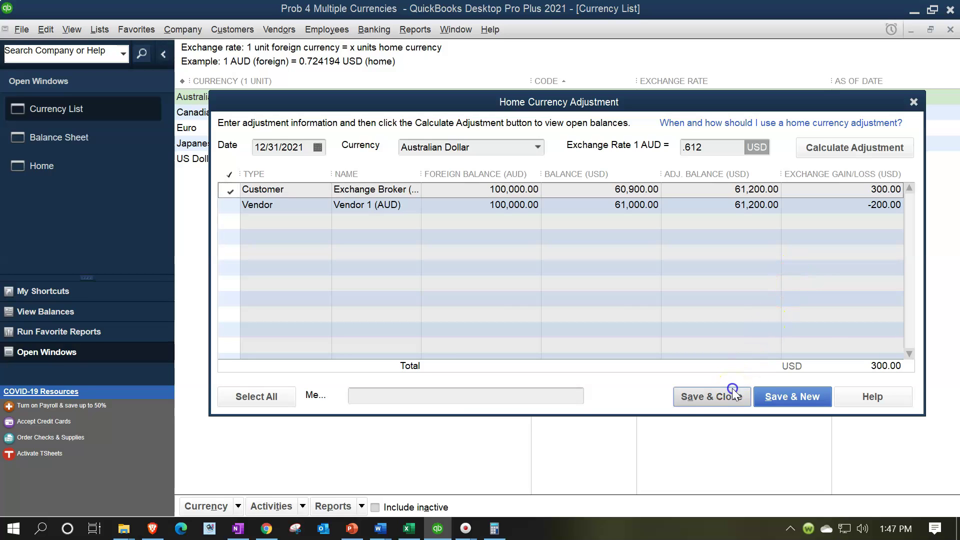
pyautogui.click(950, 29)
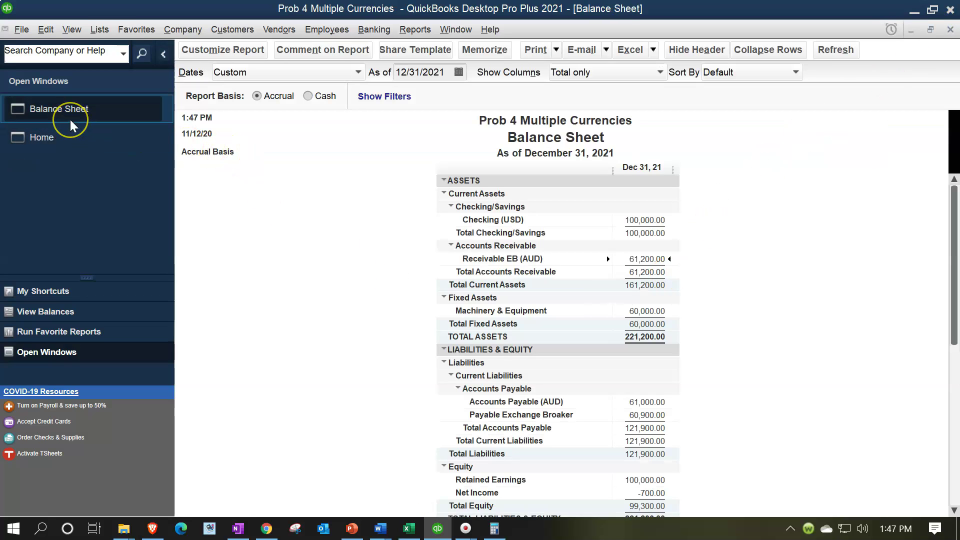
# Step: Open the transaction detail behind Receivable EB (AUD) on the Balance Sheet and examine the invoice and general journal amounts
pyautogui.doubleClick(654, 260)
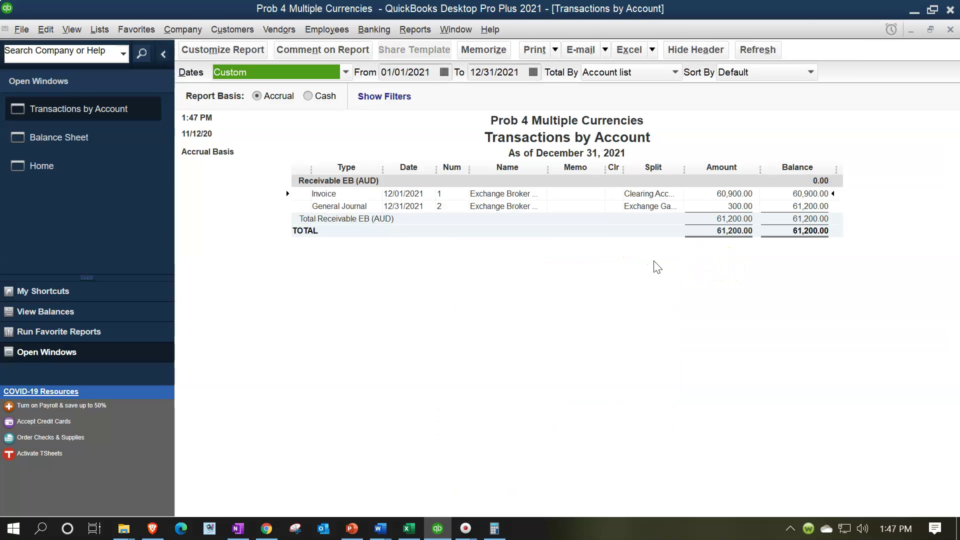
pyautogui.click(715, 195)
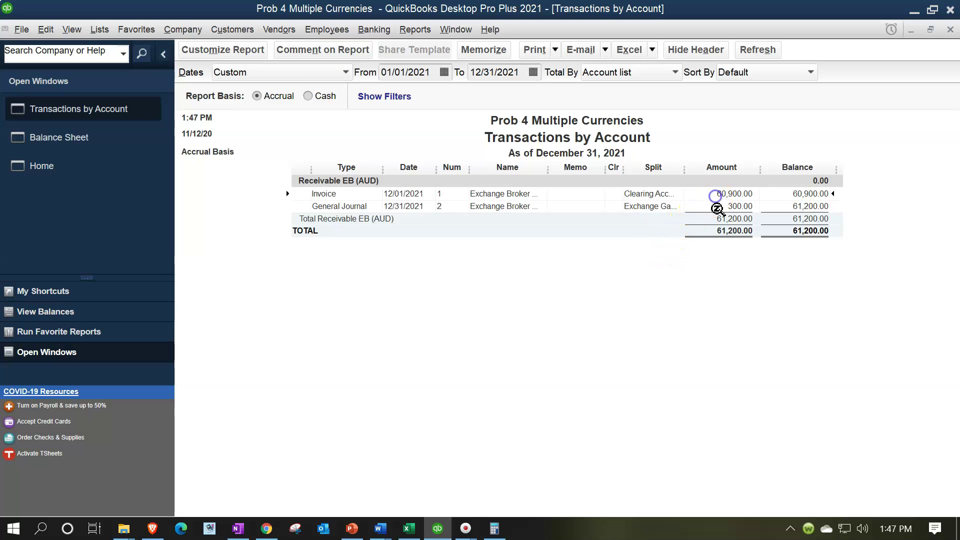
pyautogui.click(736, 205)
# Step: Switch to Excel, compare the receivable's Year 1 ending balance with the QuickBooks detail, and return to QuickBooks
pyautogui.click(408, 527)
pyautogui.click(726, 279)
pyautogui.press('Right')
pyautogui.press('Right')
pyautogui.press('Right')
pyautogui.press('Right')
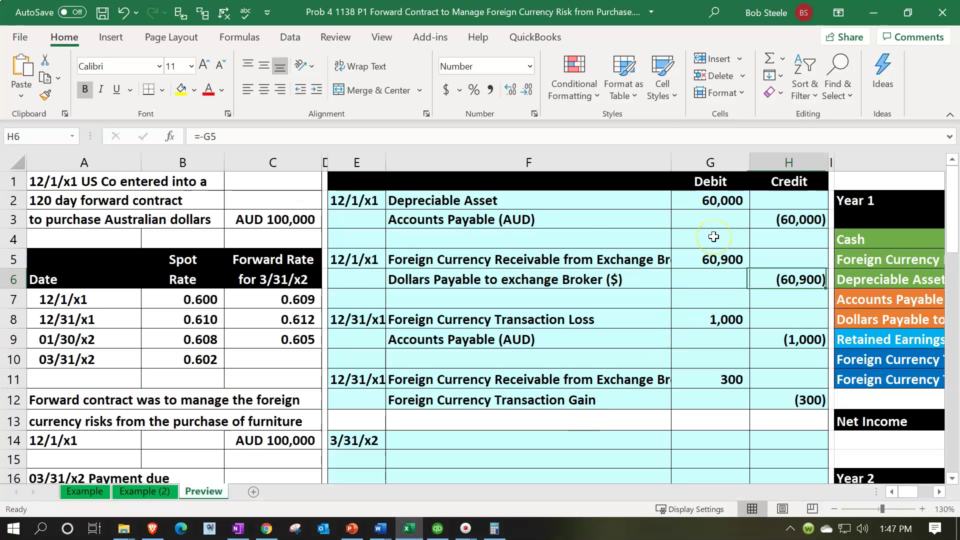
pyautogui.press('Right')
pyautogui.press('Right')
pyautogui.press('Up')
pyautogui.press('Right')
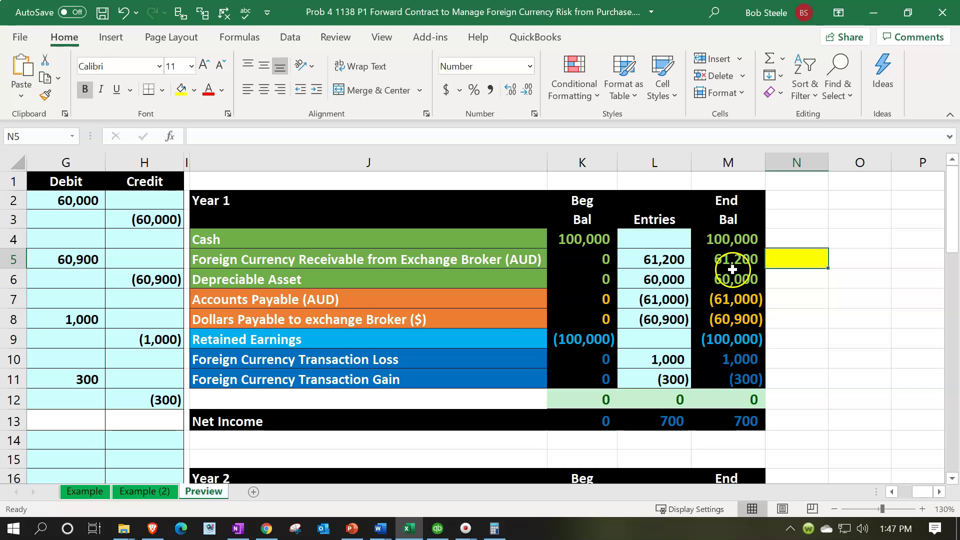
pyautogui.click(409, 528)
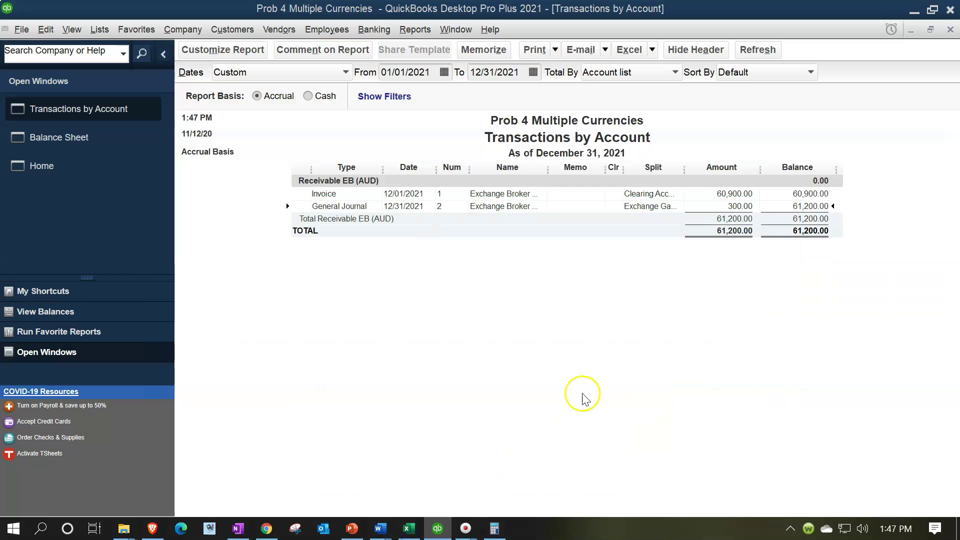
# Step: Examine the 12/31/2021 general journal entry behind the receivable adjustment, and close it and the detail report to return to the Balance Sheet
pyautogui.doubleClick(736, 206)
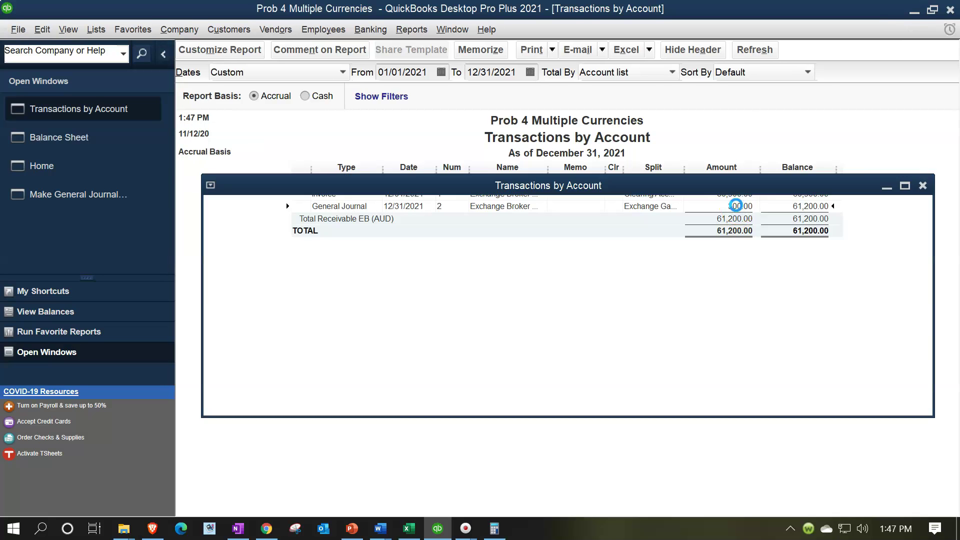
pyautogui.click(745, 143)
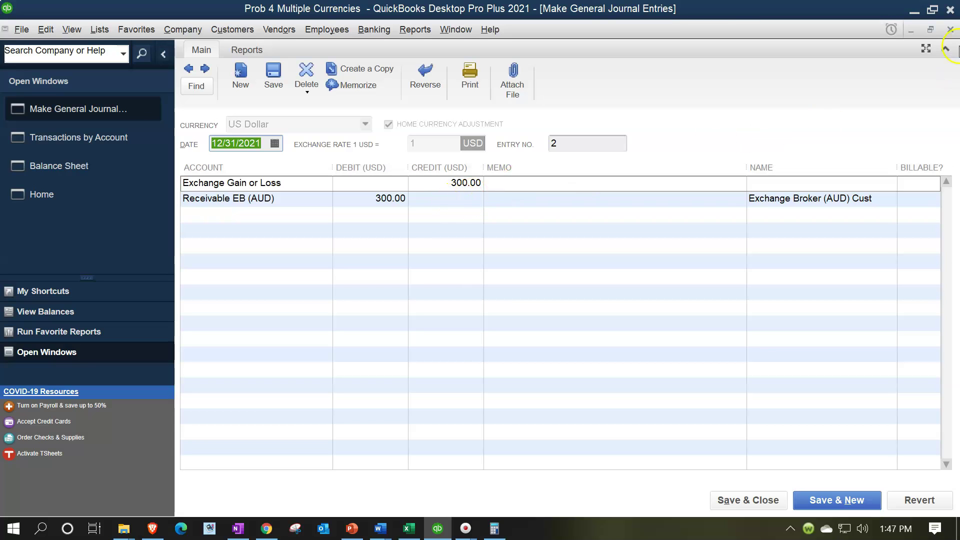
pyautogui.click(949, 29)
pyautogui.click(949, 30)
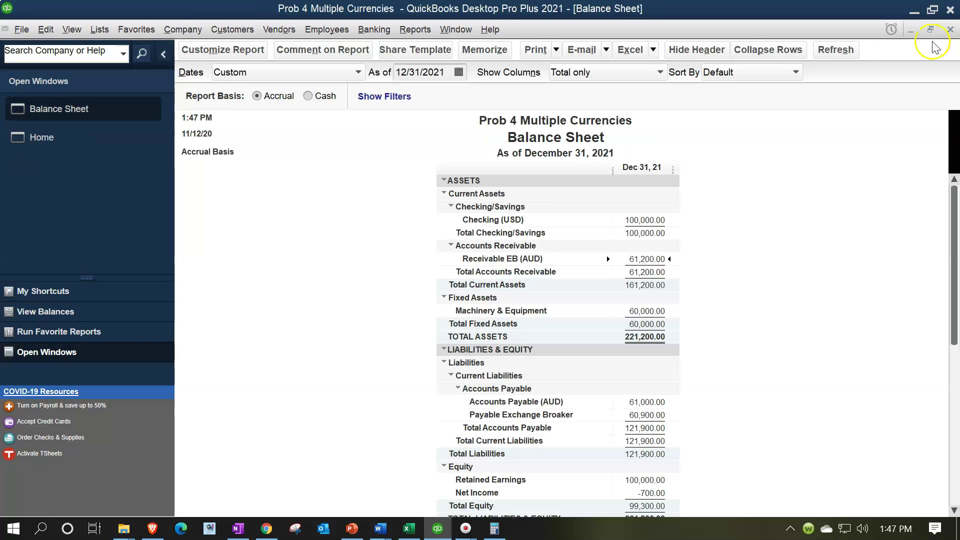
# Step: Open the standard Profit & Loss report and set its date range from 01/01/2021 to 12/31/2021
pyautogui.click(414, 30)
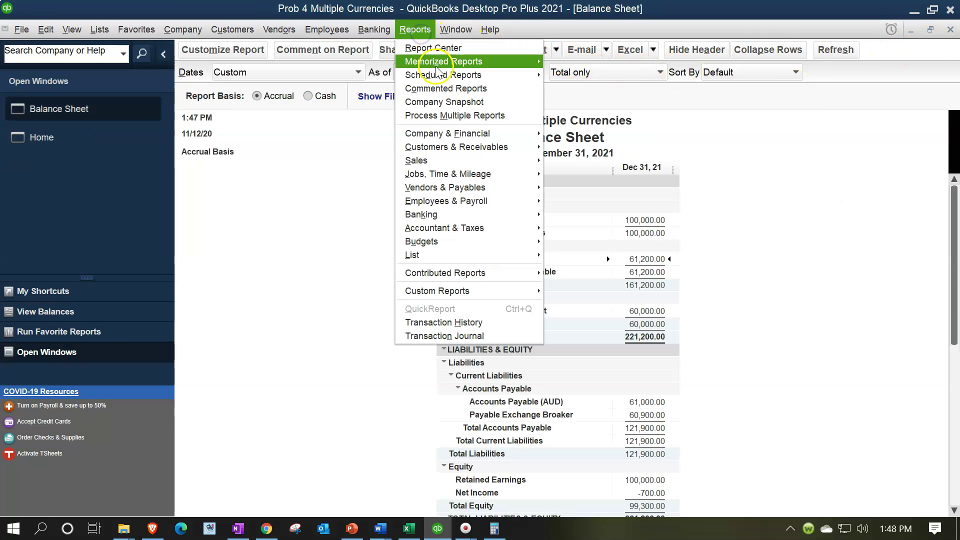
pyautogui.moveTo(470, 140)
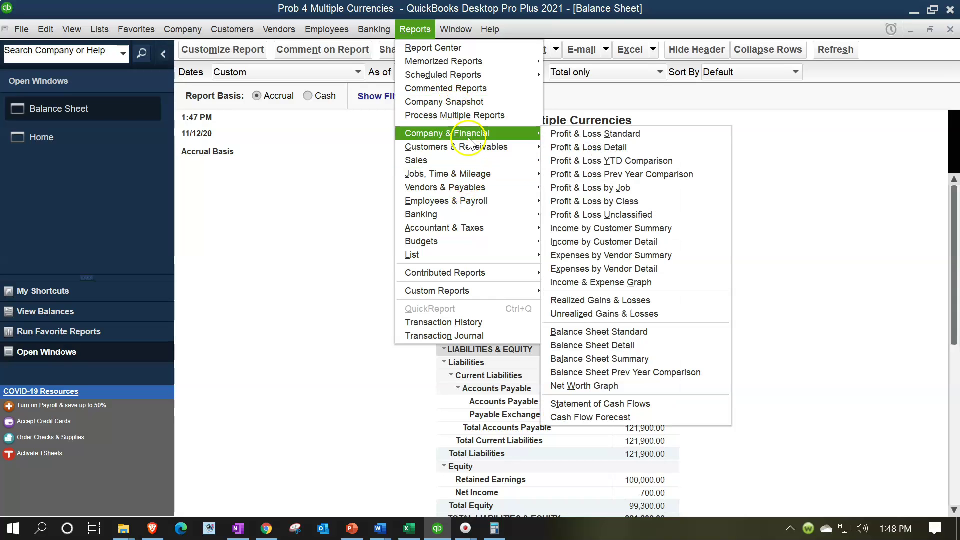
pyautogui.click(560, 134)
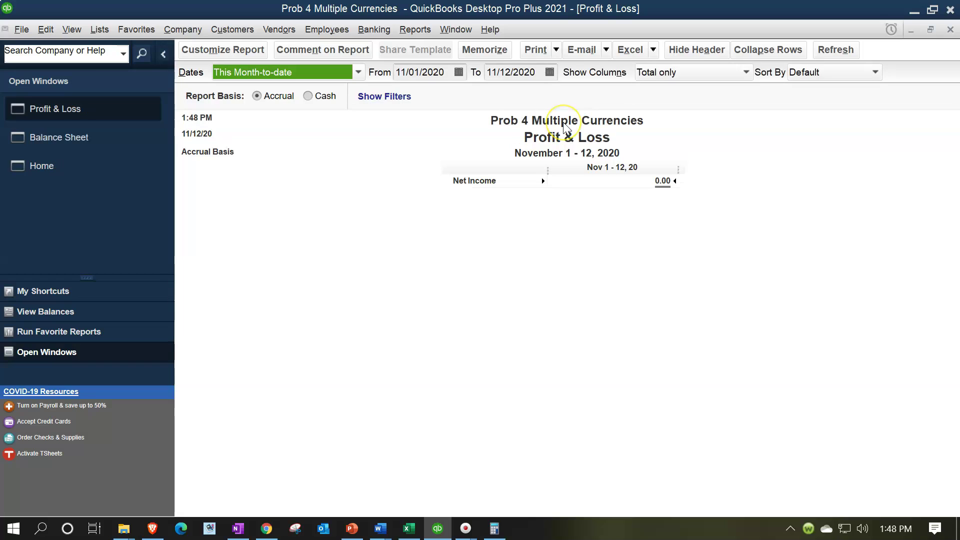
pyautogui.press('Tab')
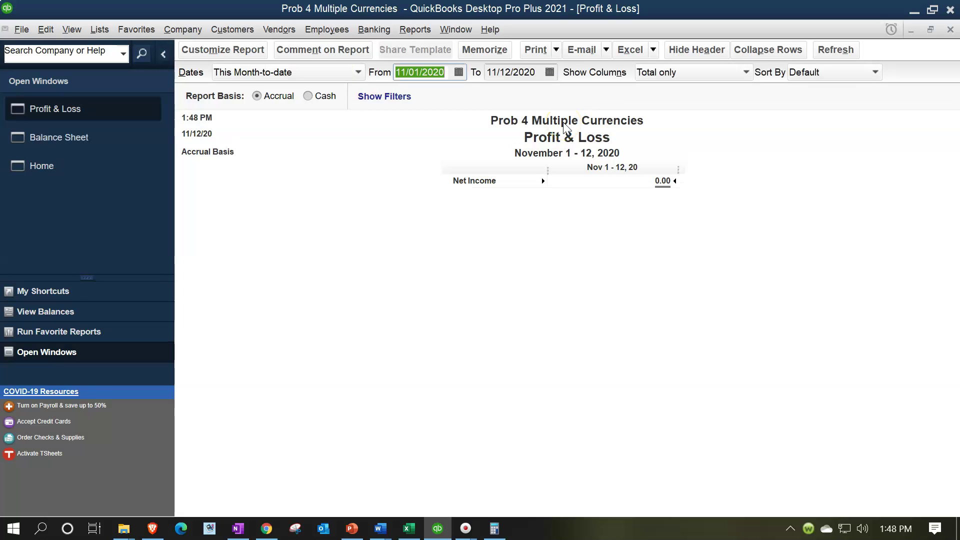
pyautogui.write('01012021')
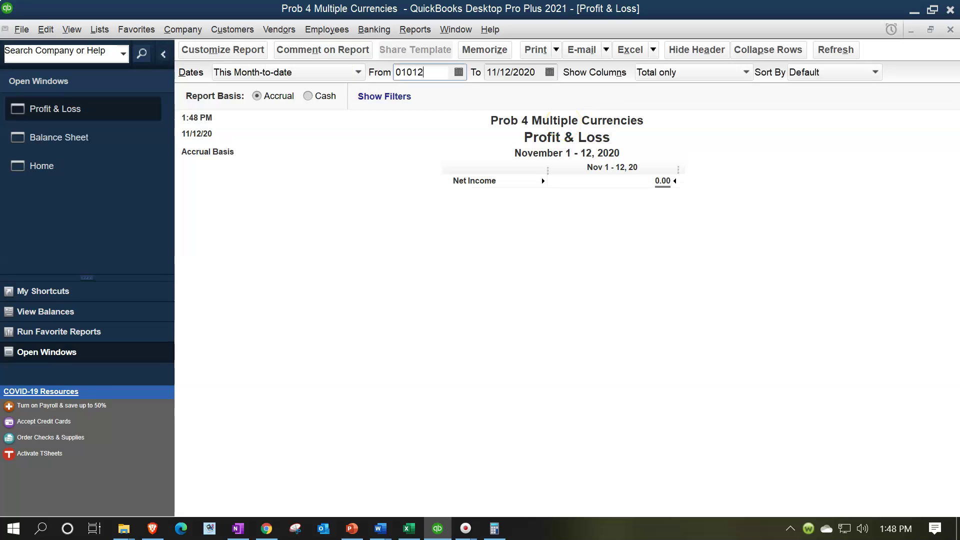
pyautogui.press('Tab')
pyautogui.write('12312021')
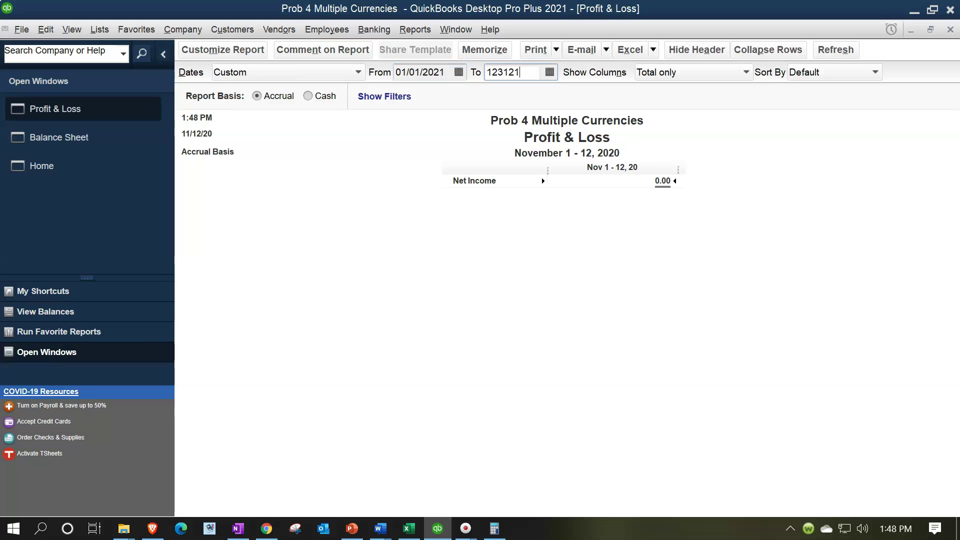
pyautogui.press('Tab')
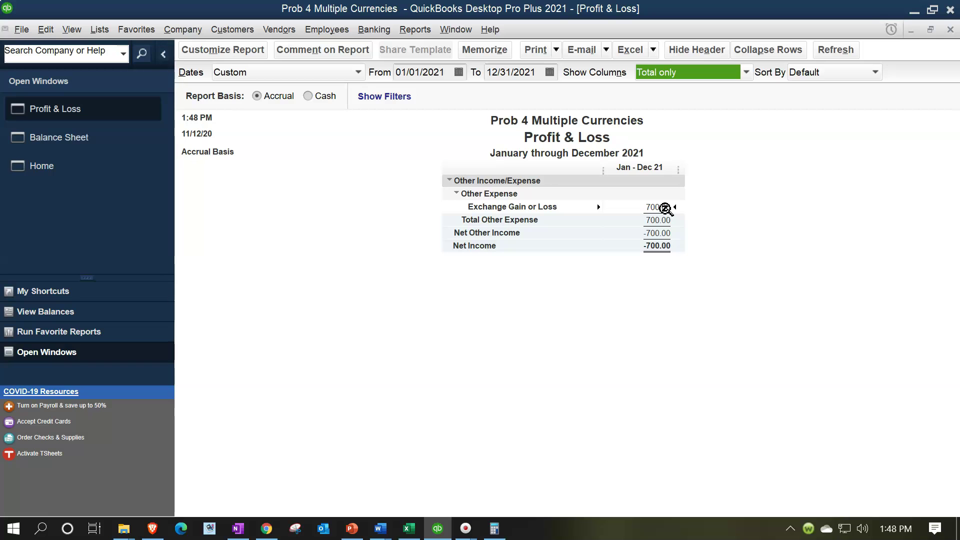
# Step: Switch to Excel, compare the combined Year 1 ending balances of foreign currency transaction loss and gain with the Profit & Loss, and return to QuickBooks
pyautogui.click(413, 530)
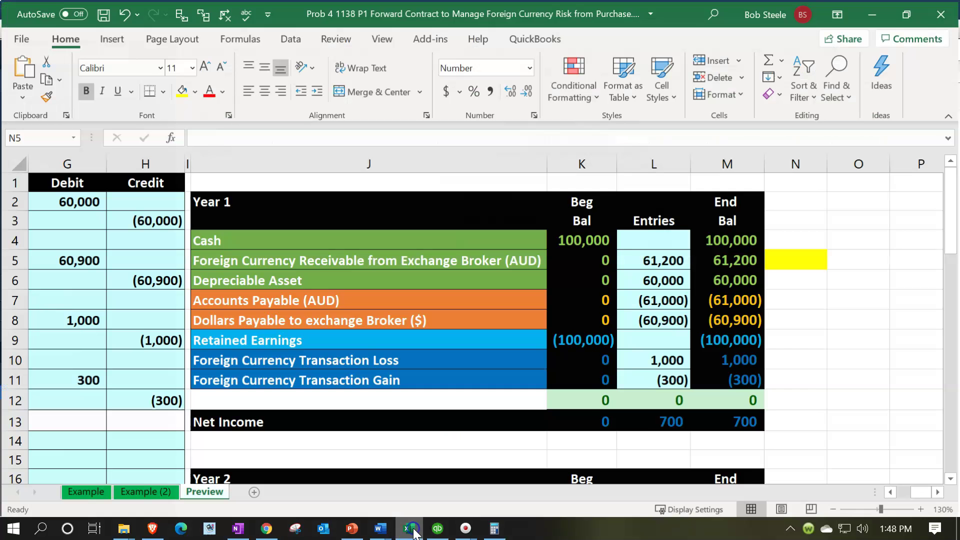
pyautogui.moveTo(735, 361); pyautogui.dragTo(763, 372)
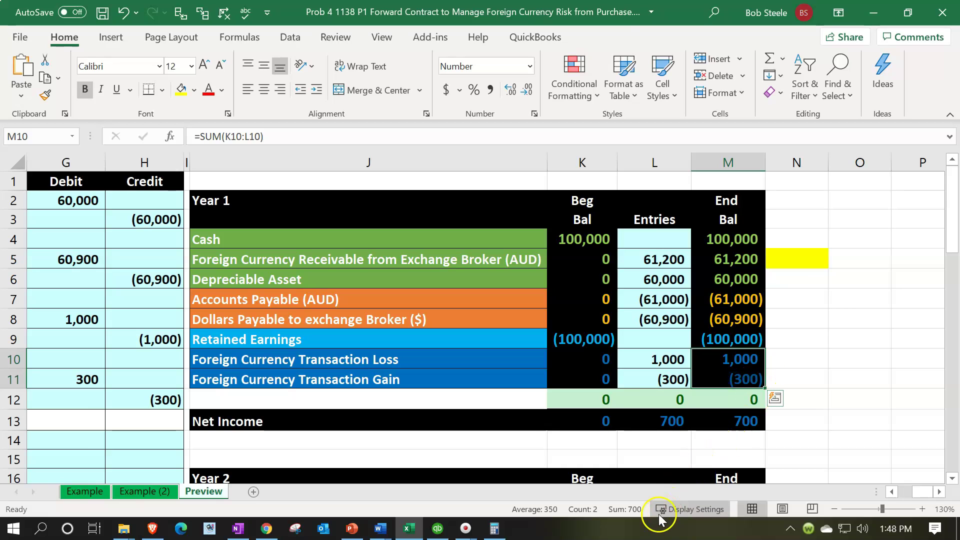
pyautogui.click(870, 12)
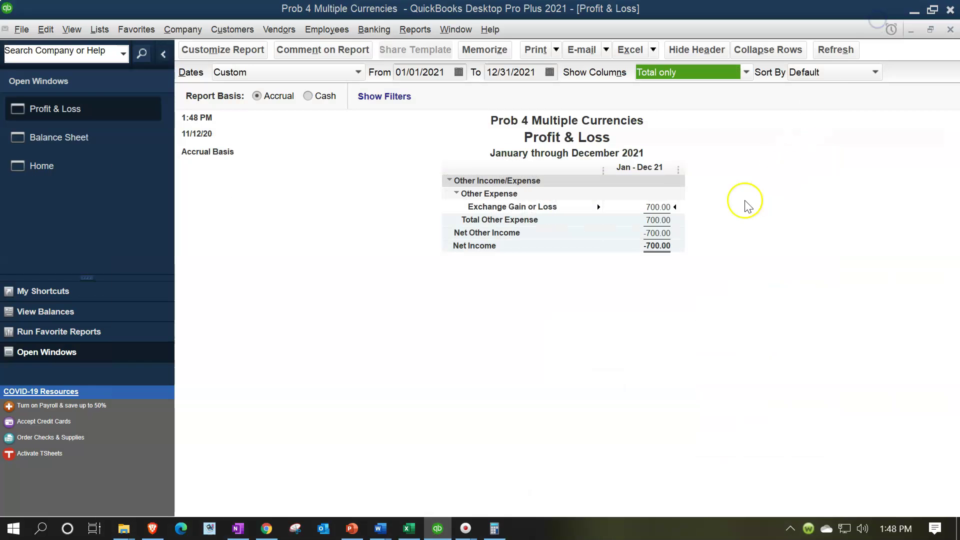
# Step: Examine the general journal entries behind Exchange Gain or Loss, close the detail report, and go to the Home page
pyautogui.doubleClick(657, 206)
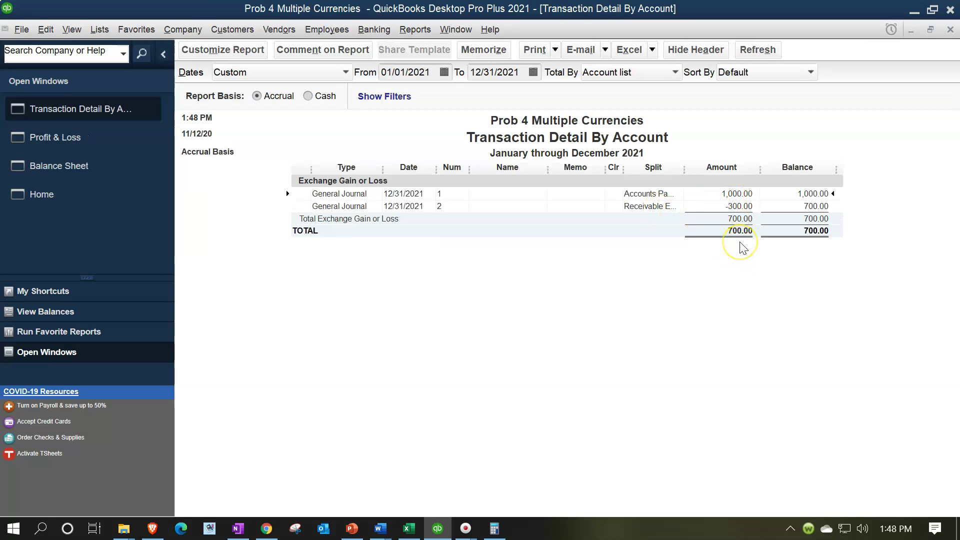
pyautogui.click(736, 211)
pyautogui.click(949, 30)
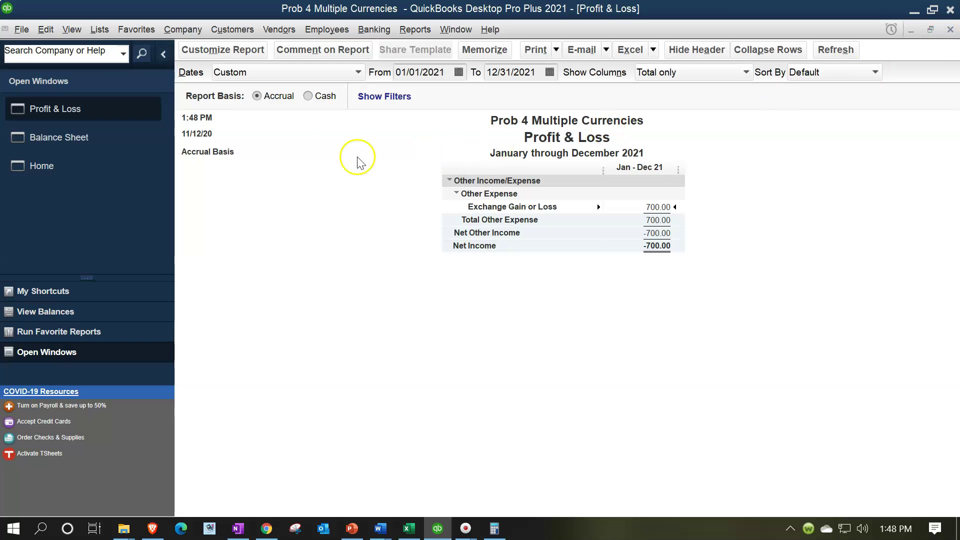
pyautogui.click(78, 170)
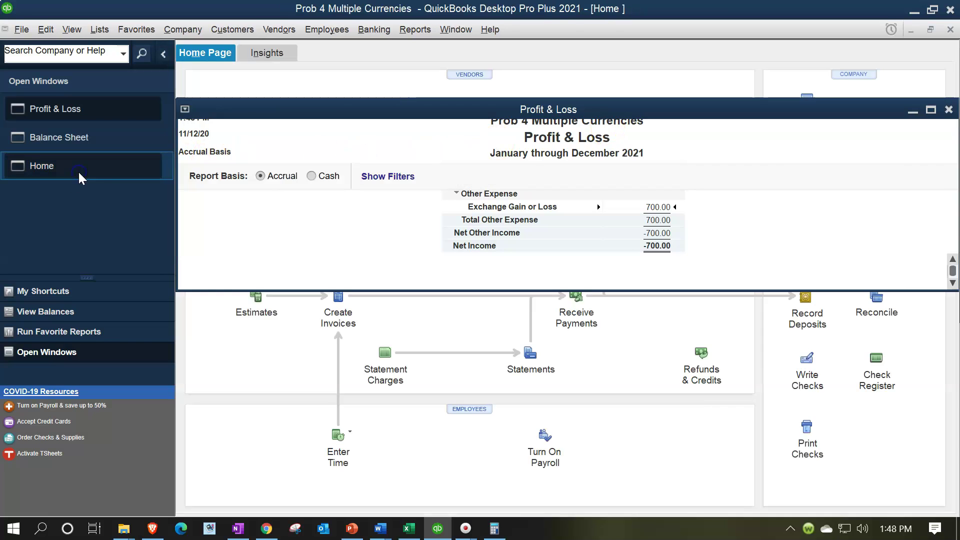